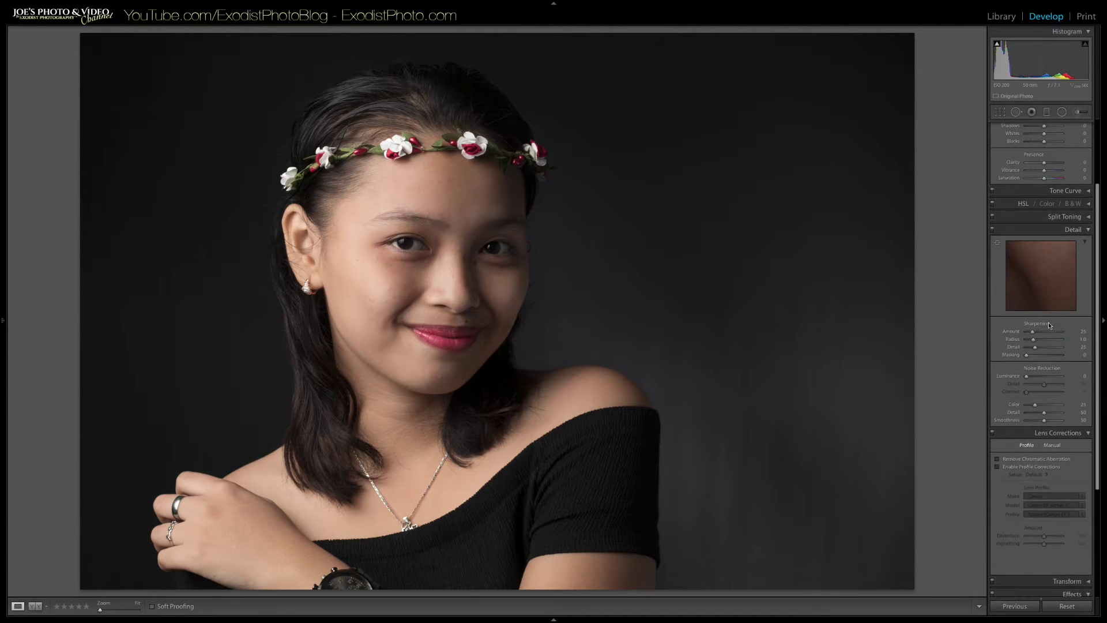
Enable chromatic aberration removal and profile corrections for the portrait's lens
scroll(1042, 377, "down", 2)
scroll(1043, 377, "down", 2)
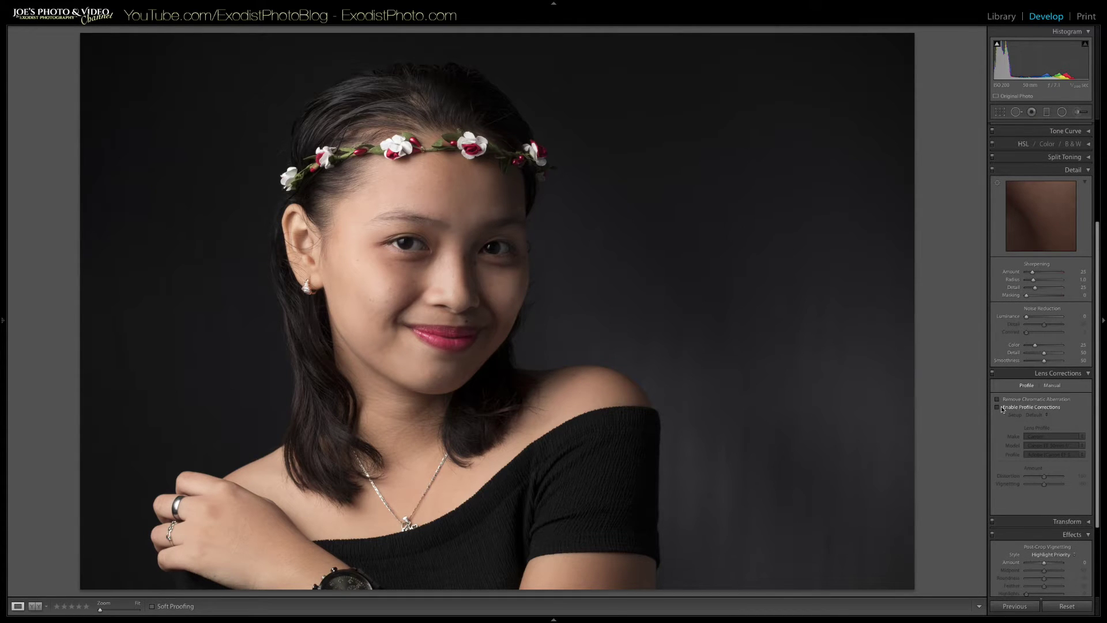
left_click(998, 400)
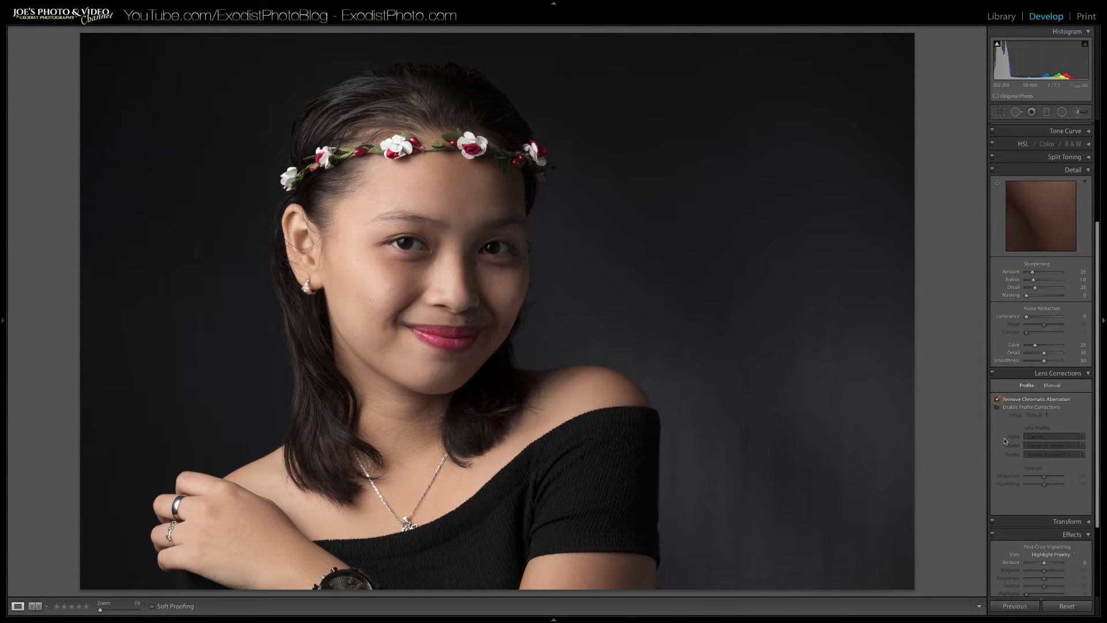
left_click(998, 407)
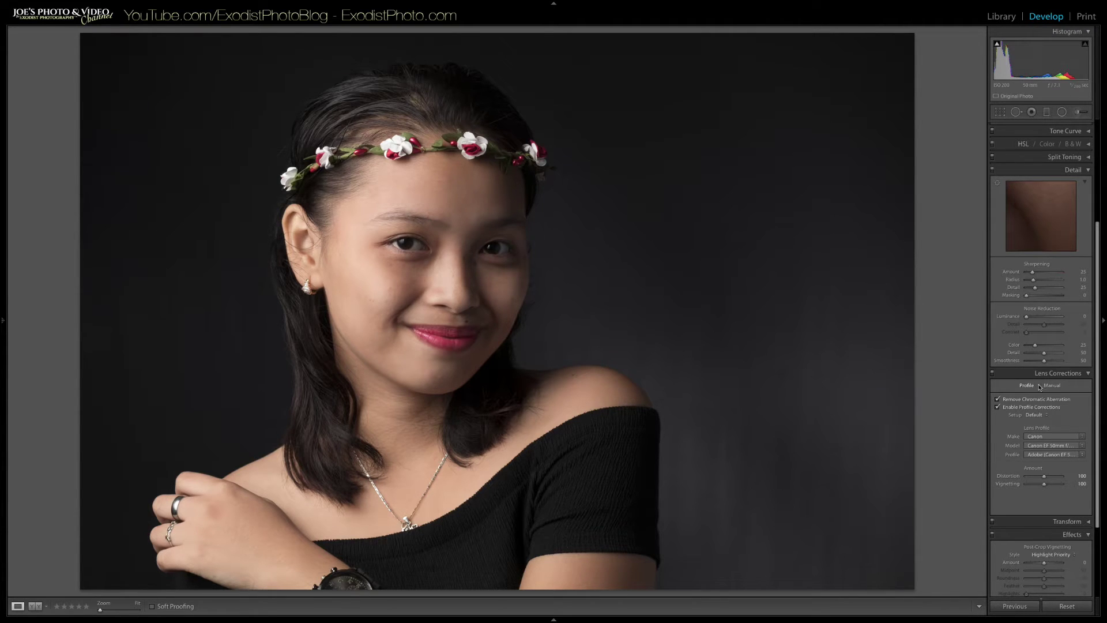
Start cropping the portrait with the 4 x 5 / 8 x 10 aspect ratio
scroll(1022, 423, "up", 5)
scroll(1022, 423, "up", 1)
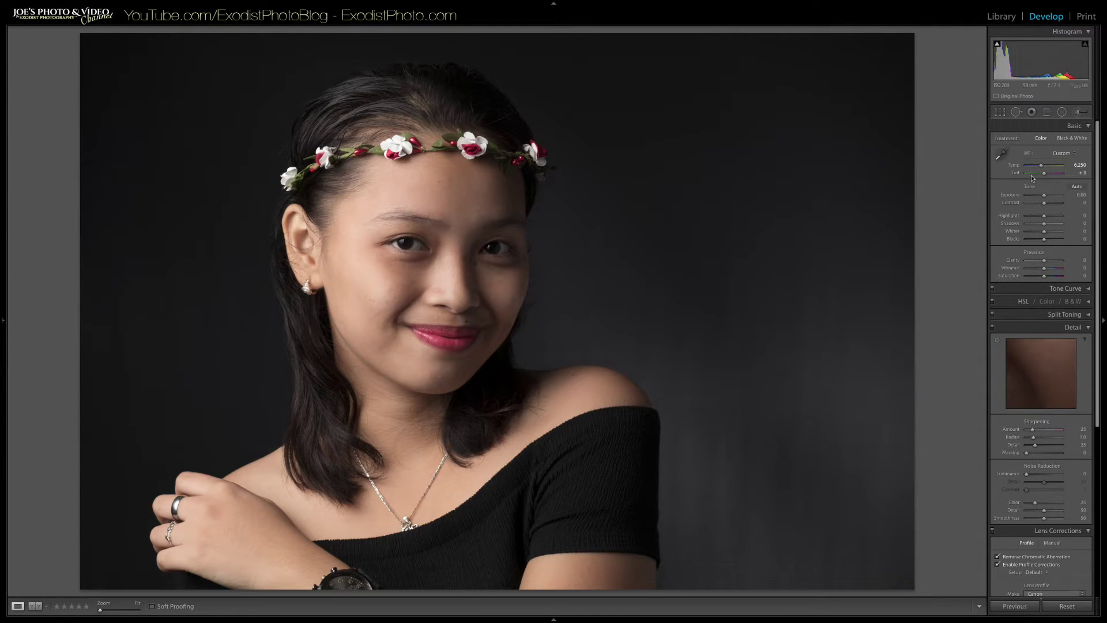
left_click_drag(1081, 172, 1065, 171)
left_click(1000, 112)
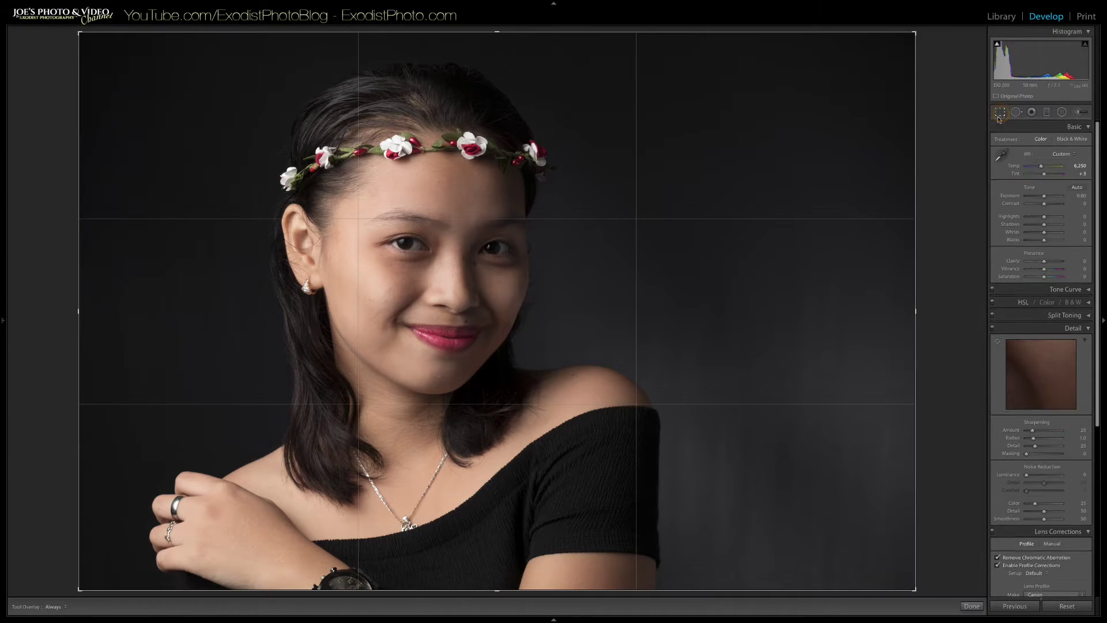
left_click(1070, 141)
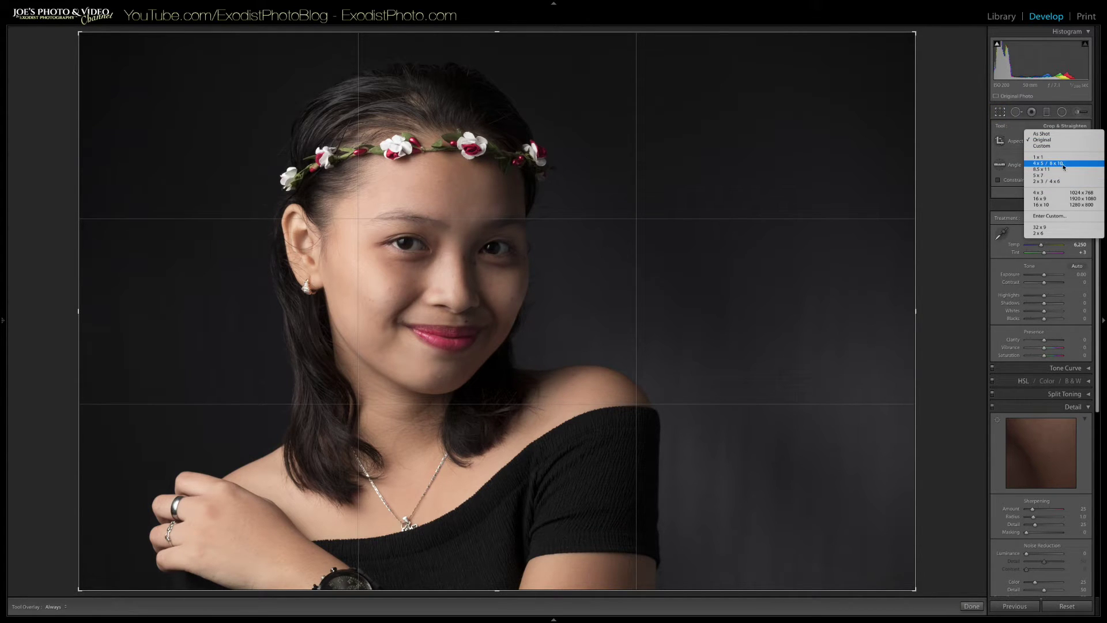
left_click(1065, 165)
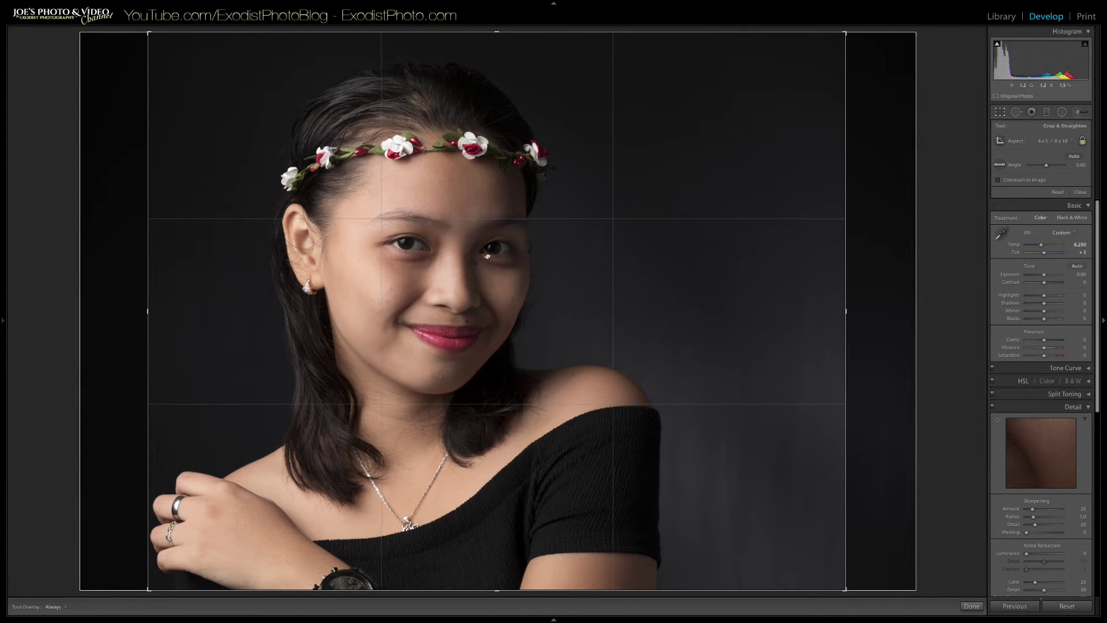
Tighten the crop from the top edge, shift the subject toward the centre of the frame, and apply it
left_click_drag(485, 256, 506, 255)
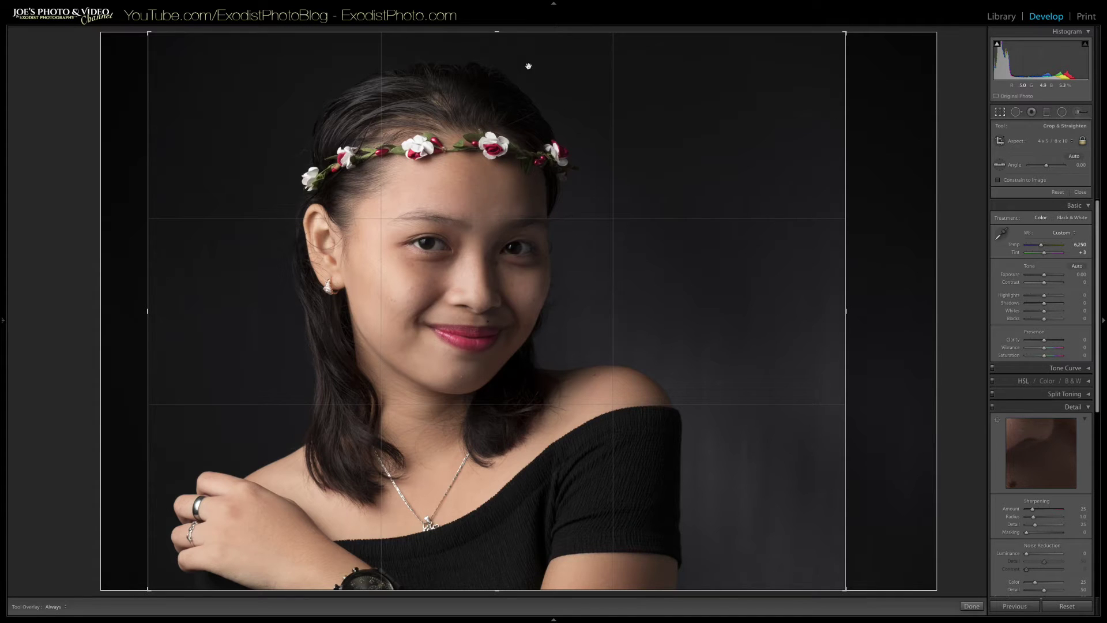
left_click_drag(500, 33, 494, 62)
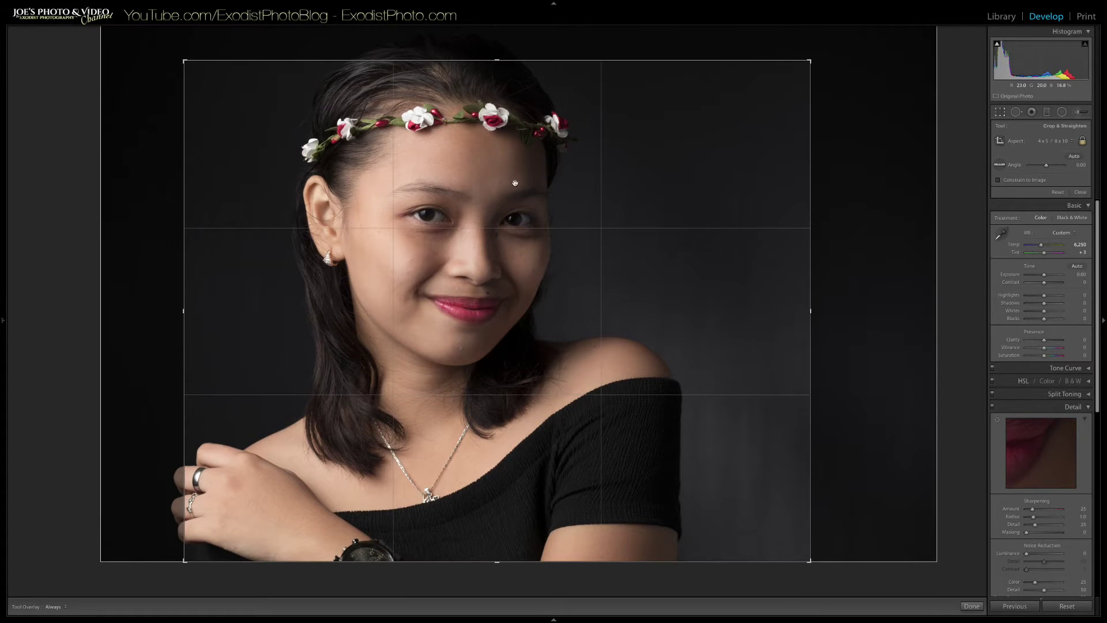
left_click_drag(510, 175, 533, 165)
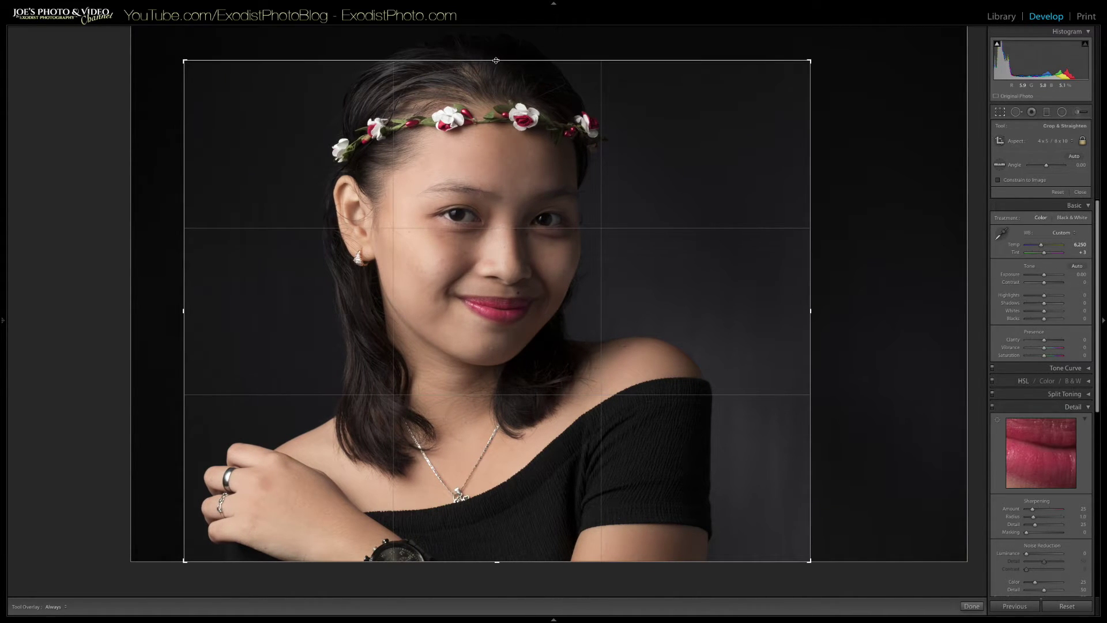
left_click_drag(496, 61, 498, 60)
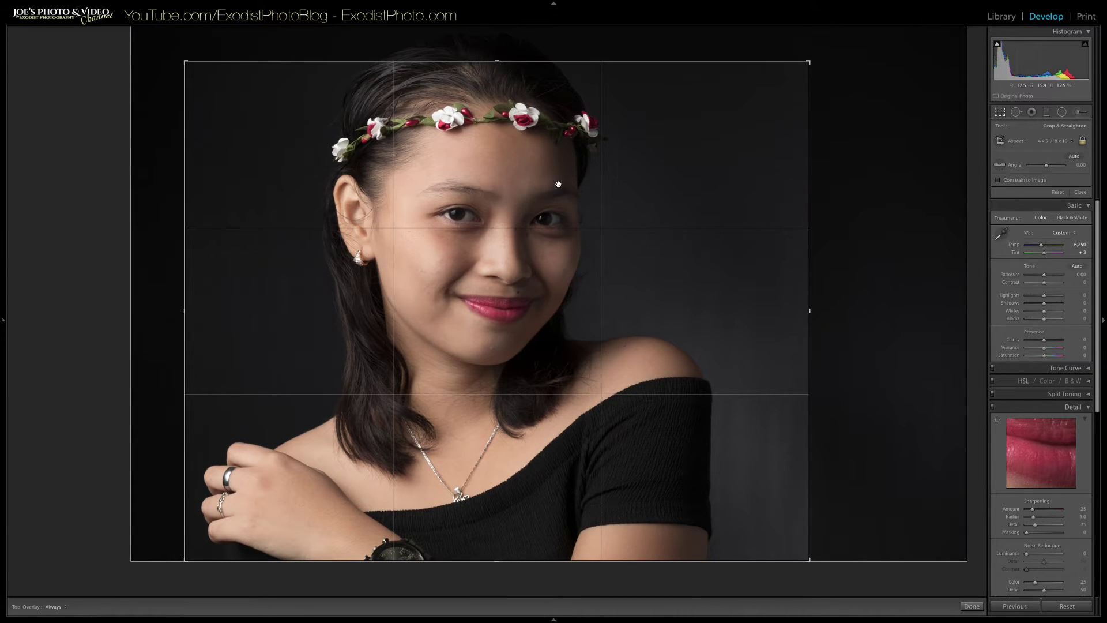
left_click(979, 606)
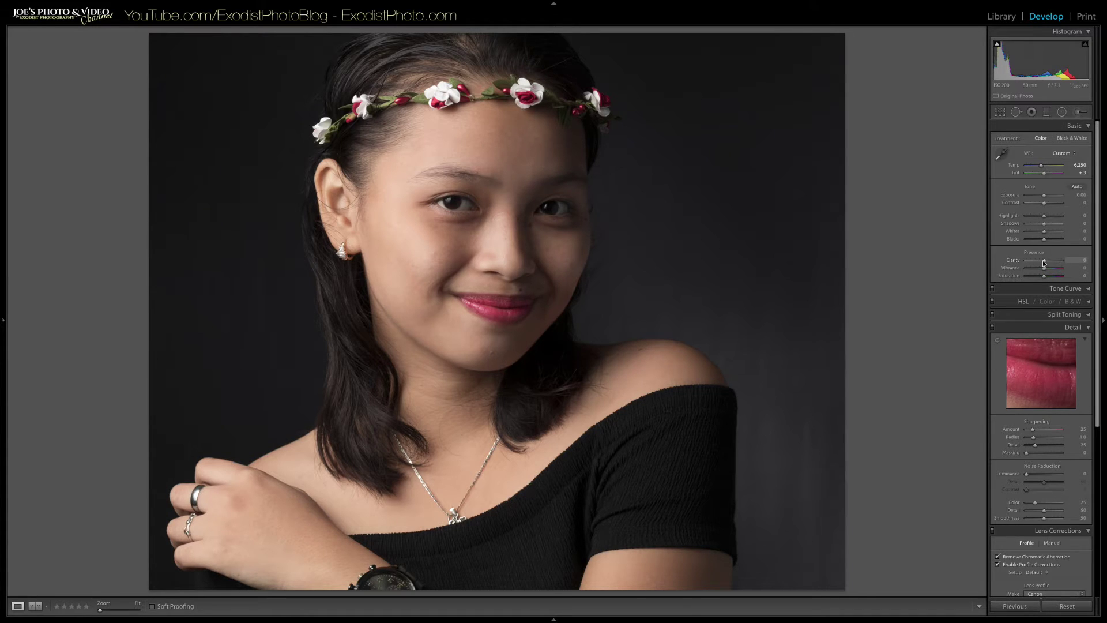
Lower Clarity to -50 to soften the skin, and raise Highlights and Whites to about +18 each
left_click_drag(1046, 264, 1038, 262)
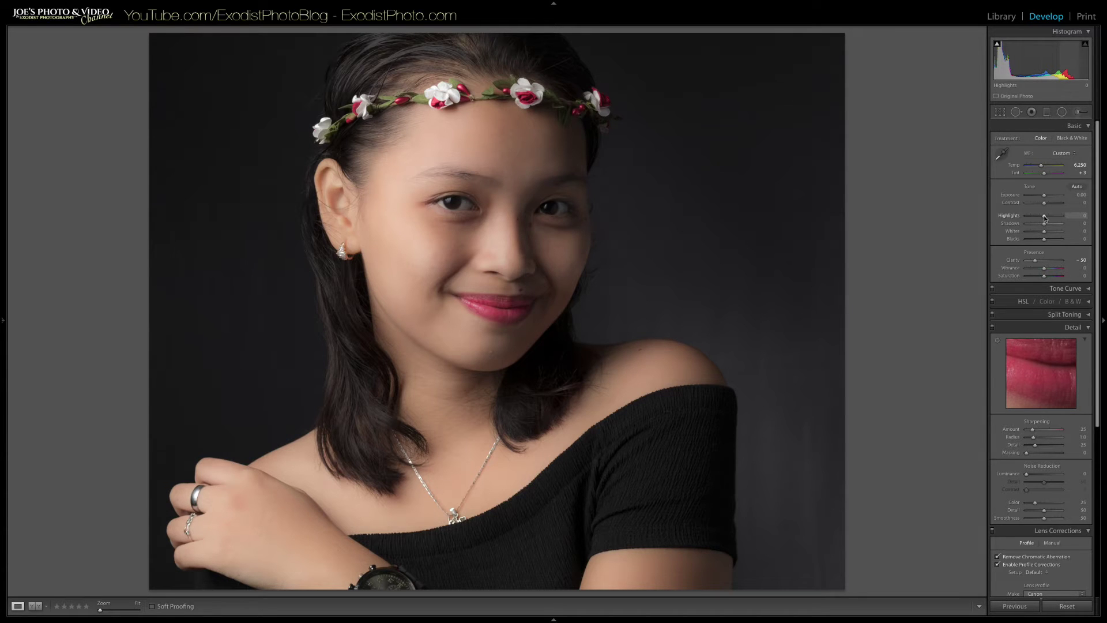
mouse_move(1045, 218)
left_mouse_down()
mouse_move(1029, 216)
mouse_move(1048, 217)
left_mouse_up()
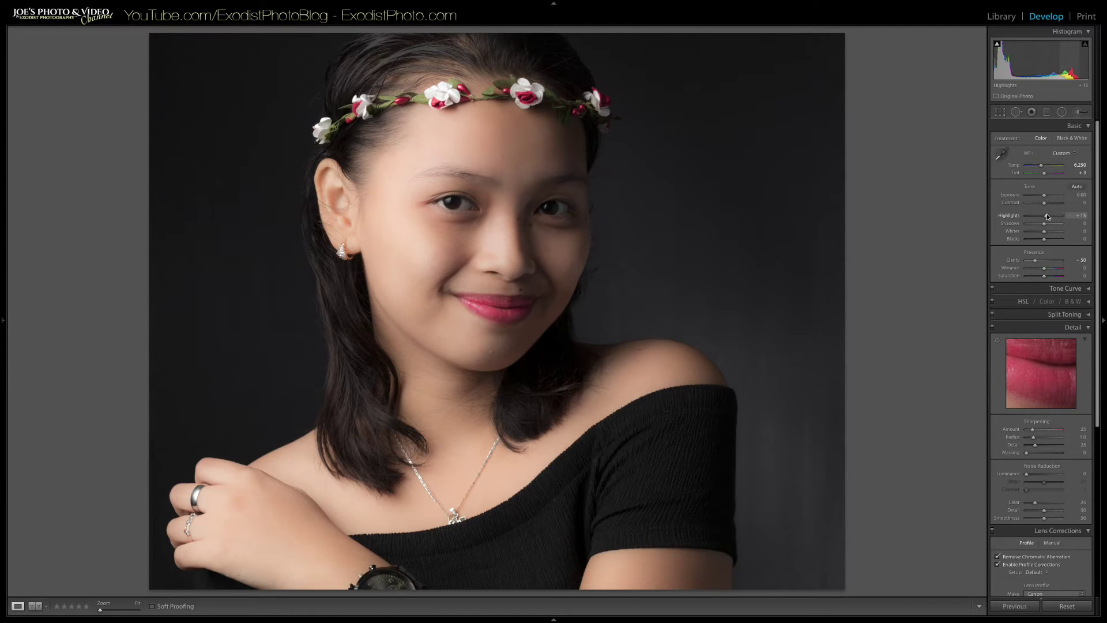
left_click_drag(1049, 217, 1049, 217)
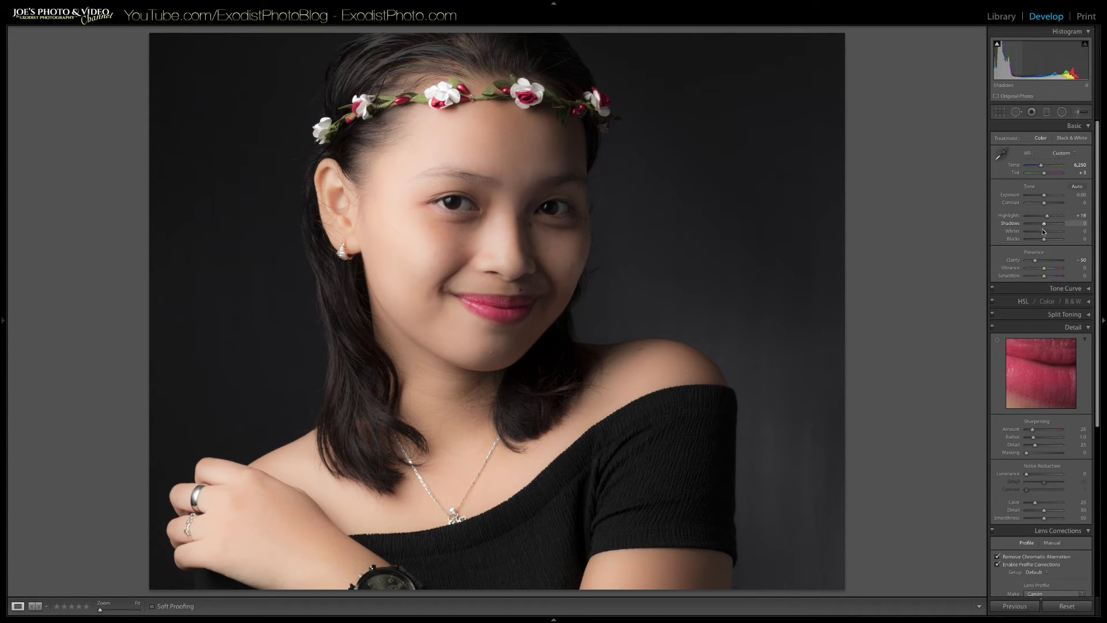
left_click_drag(1045, 233, 1049, 233)
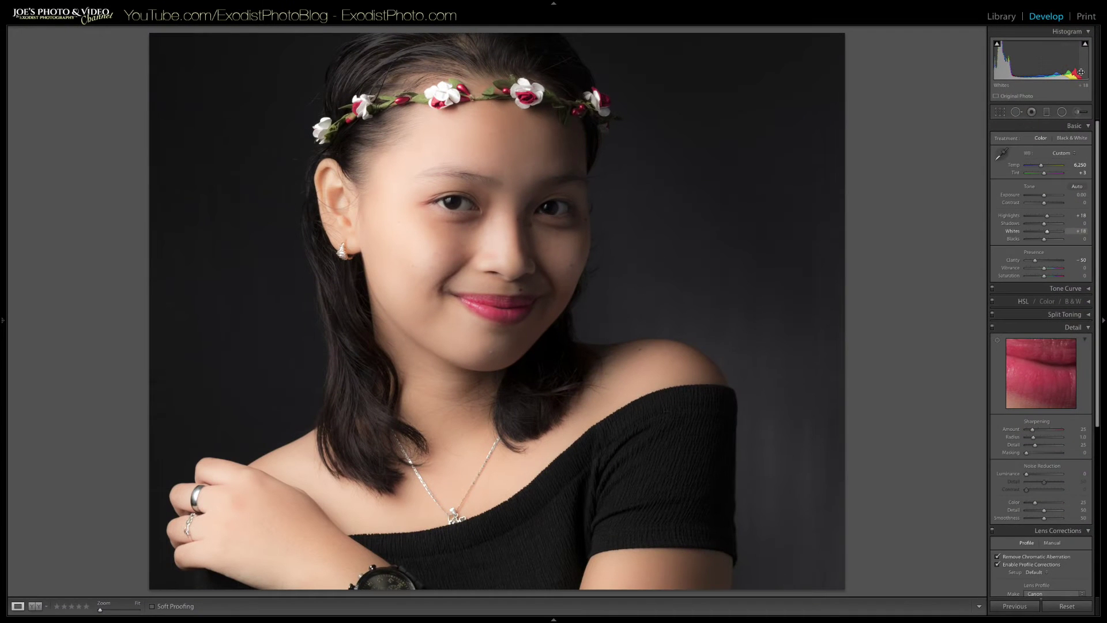
Set both Highlights and Whites to exactly +15
left_click(1080, 217)
type("15")
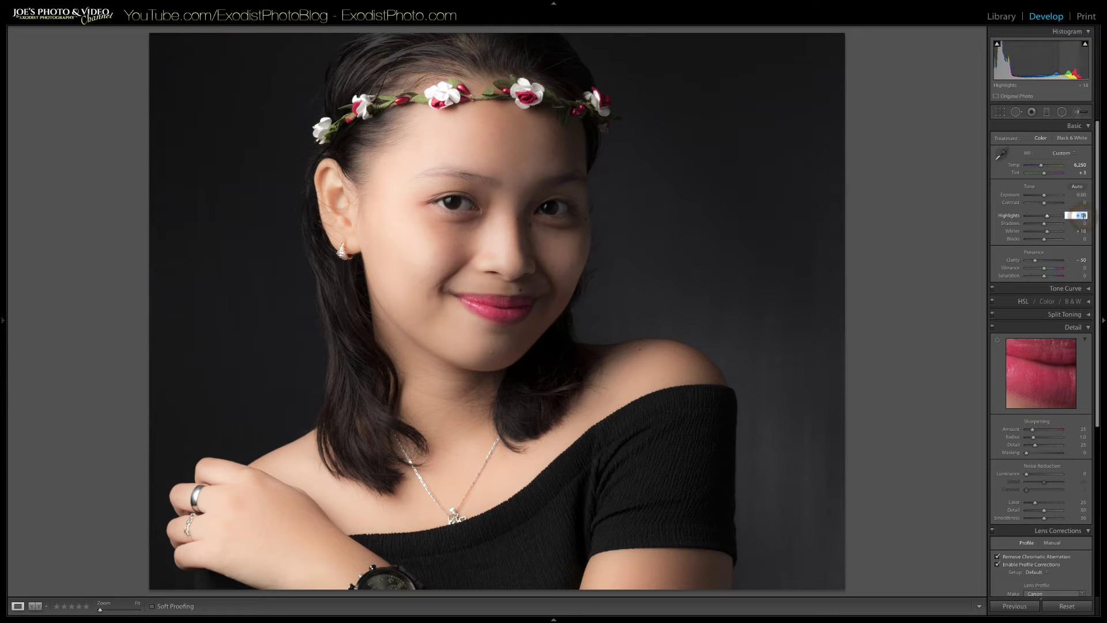
key("Return")
left_click(1083, 231)
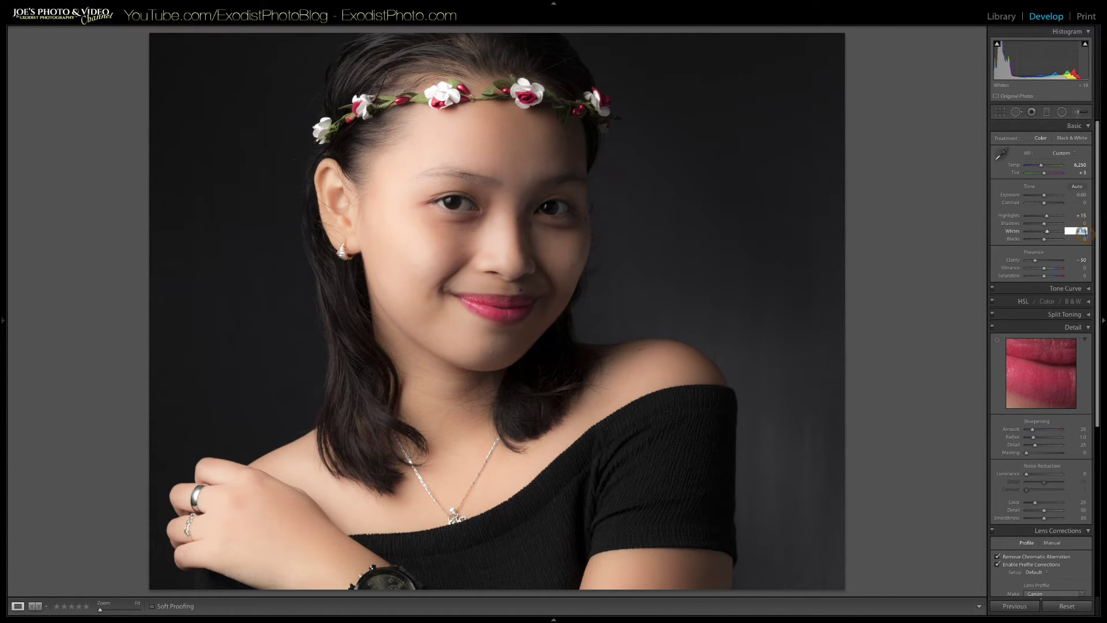
type("1")
key("Return")
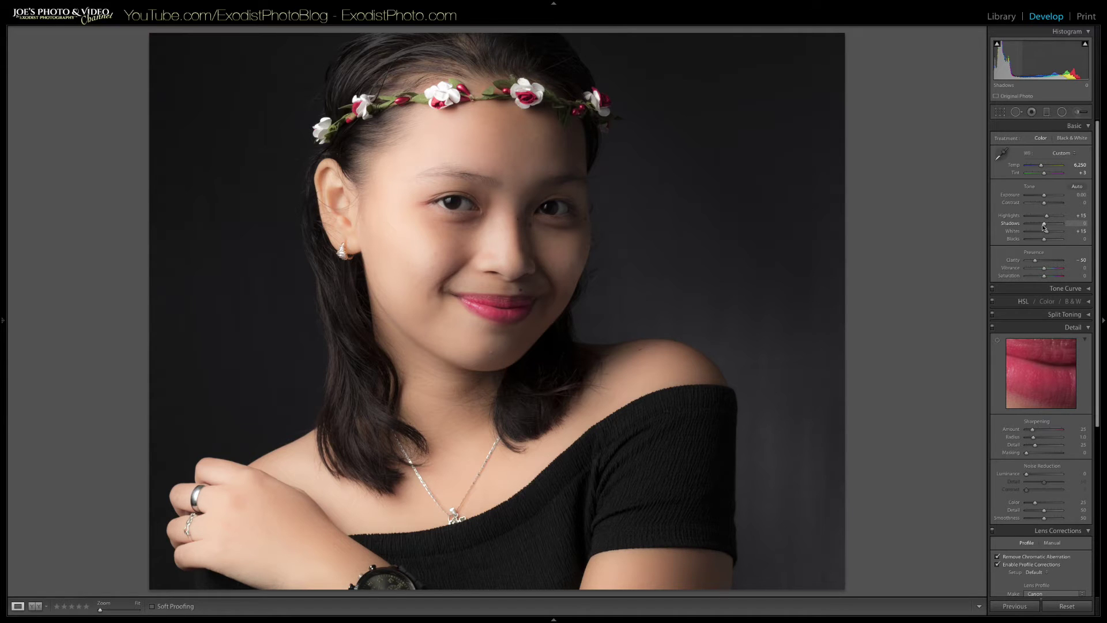
Raise Shadows to +27 and Saturation to +8
left_click_drag(1045, 227, 1050, 227)
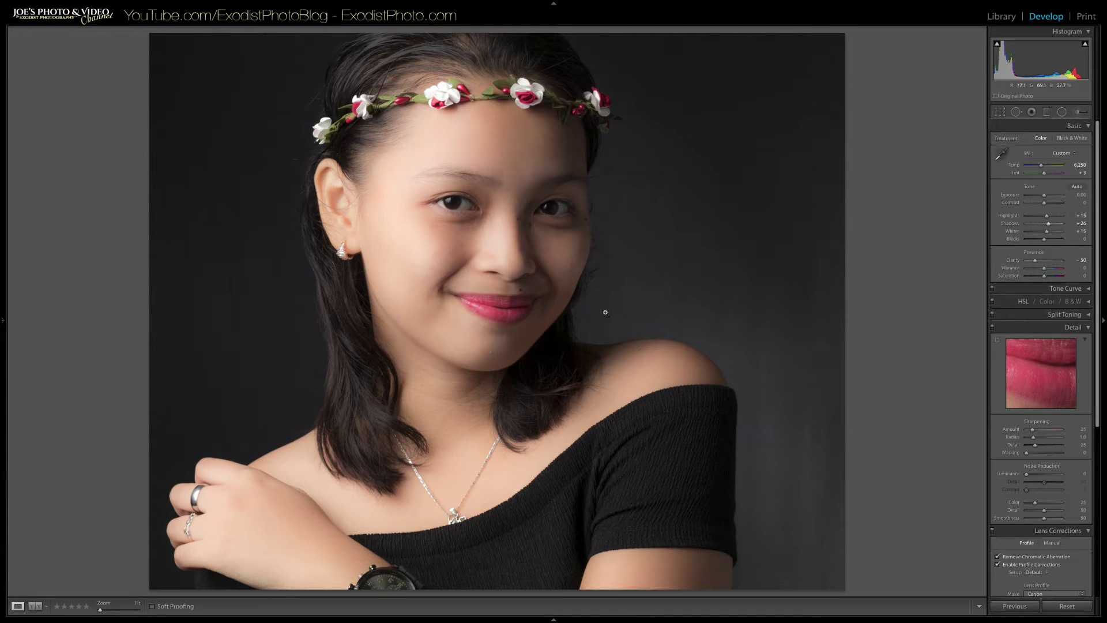
left_click(1047, 224)
mouse_move(1048, 224)
left_mouse_down()
mouse_move(1038, 227)
mouse_move(1048, 223)
left_mouse_up()
left_click(1080, 278)
key("Return")
Raise the sharpening Amount to 66
scroll(1034, 289, "down", 2)
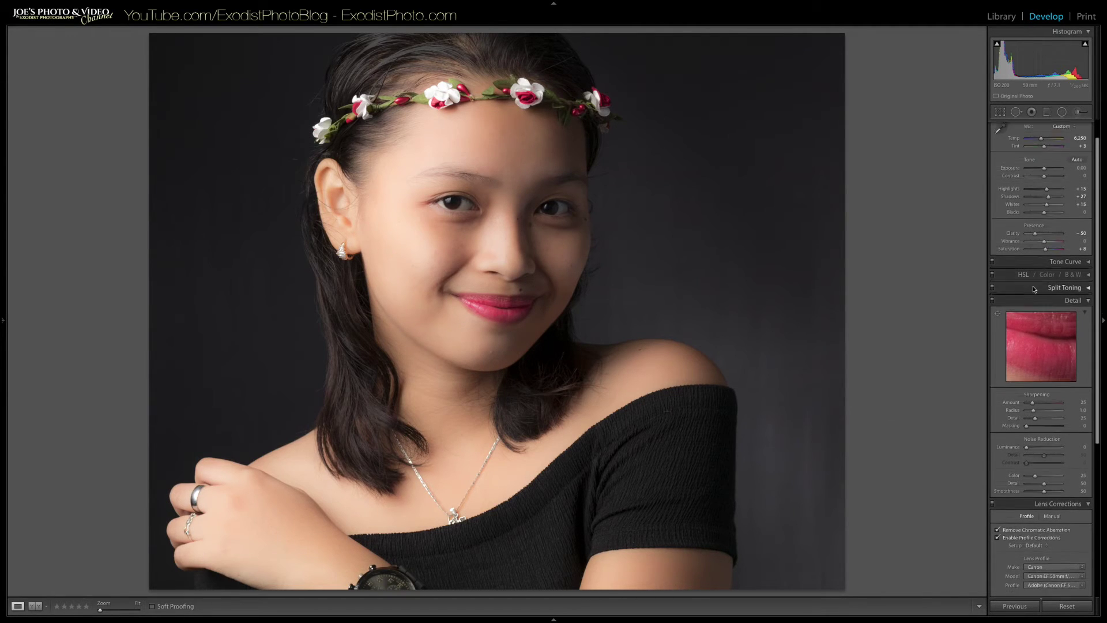
scroll(1034, 289, "down", 3)
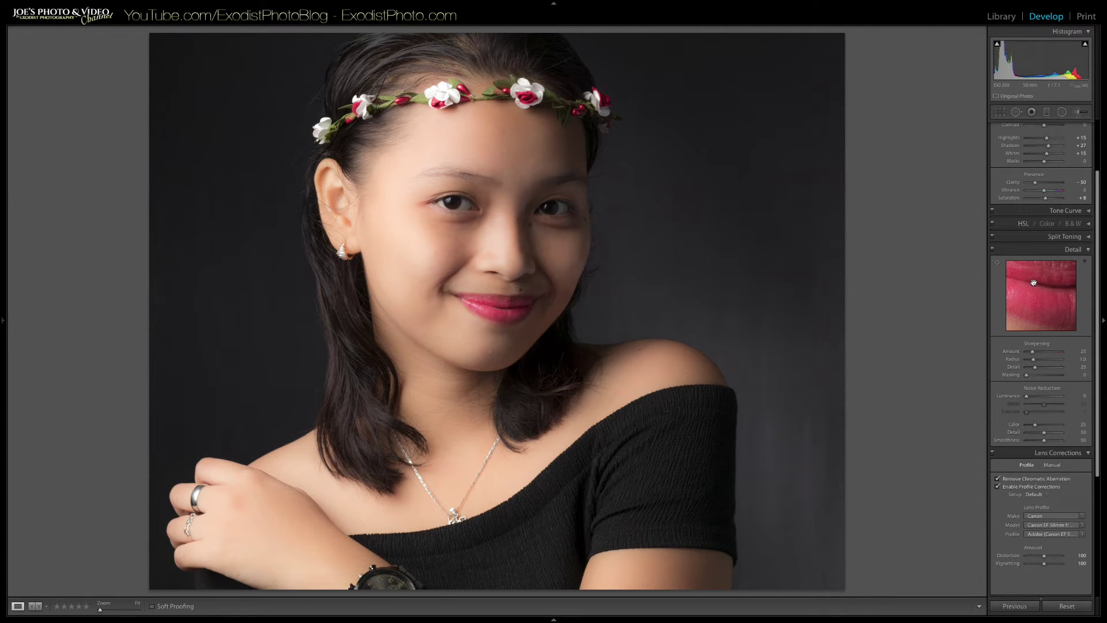
scroll(1032, 304, "down", 3)
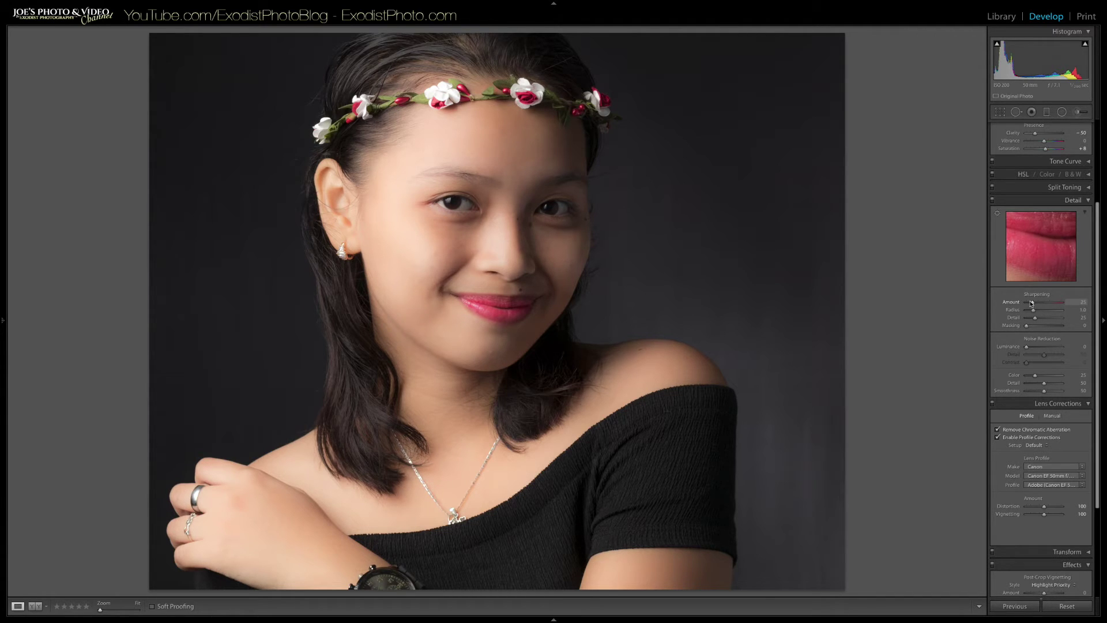
left_click_drag(1032, 304, 1035, 304)
mouse_move(1035, 304)
left_mouse_down()
mouse_move(1059, 306)
mouse_move(1027, 306)
mouse_move(1042, 308)
left_mouse_up()
Set the sharpening Radius to 0.8, judging the edge preview at 1:1 around the mouth
left_click_drag(1034, 312, 1033, 314)
left_click_drag(1046, 312, 1038, 313)
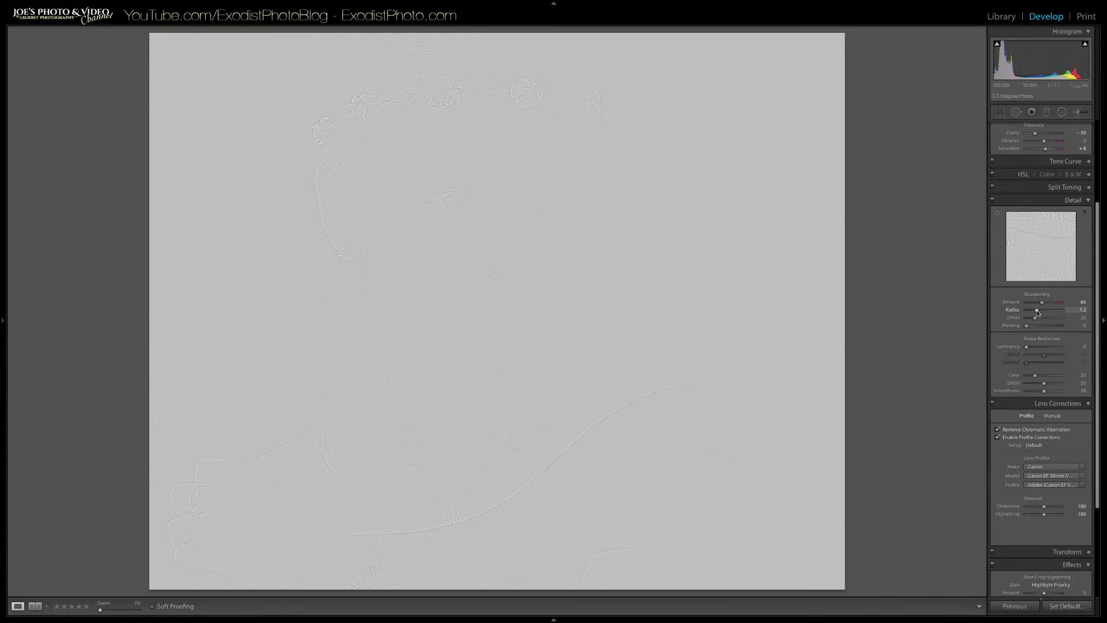
left_click_drag(1037, 312, 1031, 312)
left_click(507, 306)
left_click(514, 305)
left_click(501, 293)
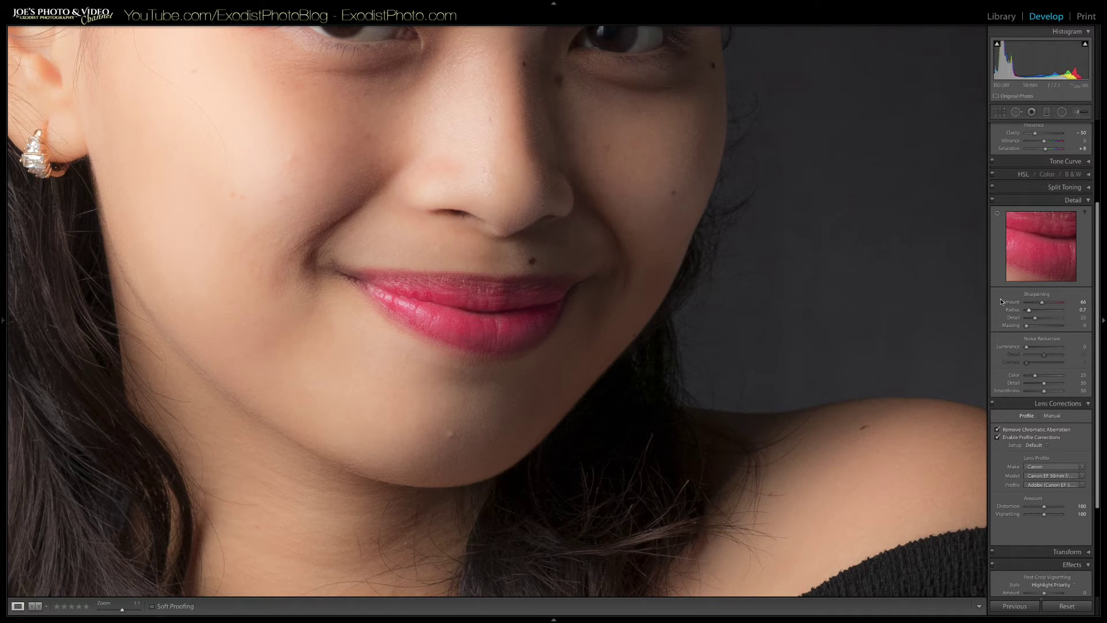
left_click_drag(1029, 311, 1032, 313)
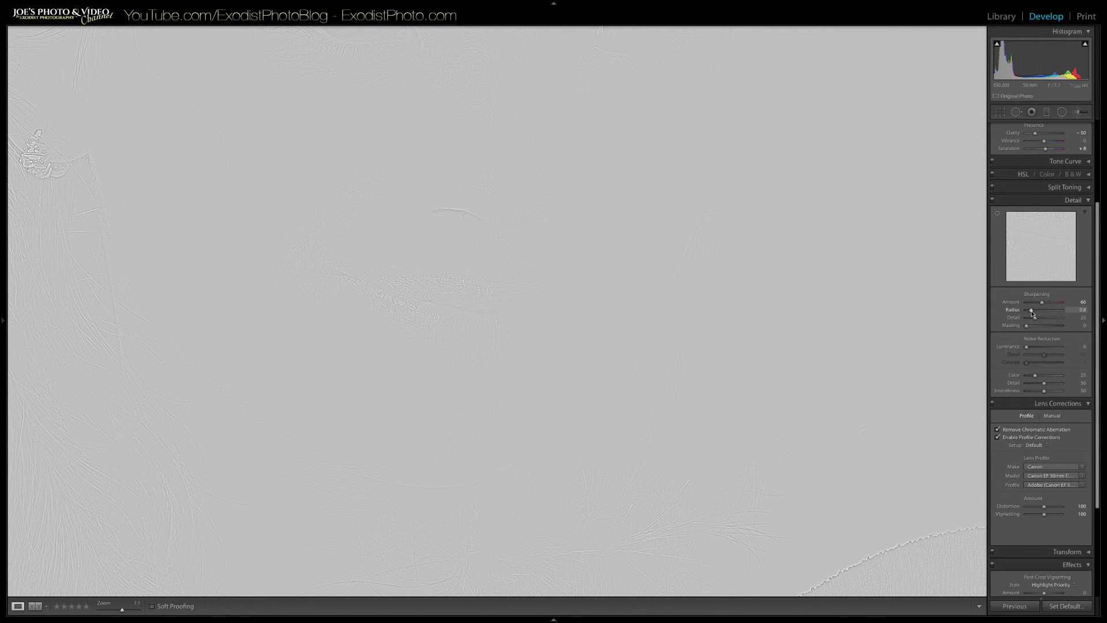
left_click_drag(1032, 314, 1032, 313)
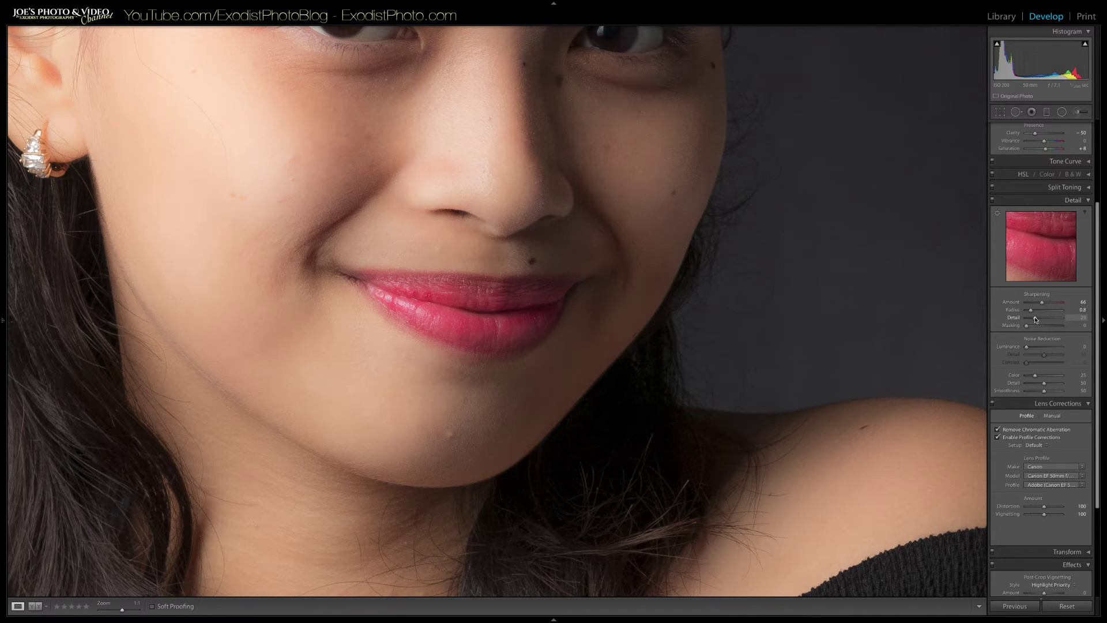
Raise the sharpening Detail to 64 and the luminance noise reduction to 11
left_click_drag(1035, 319, 1035, 319)
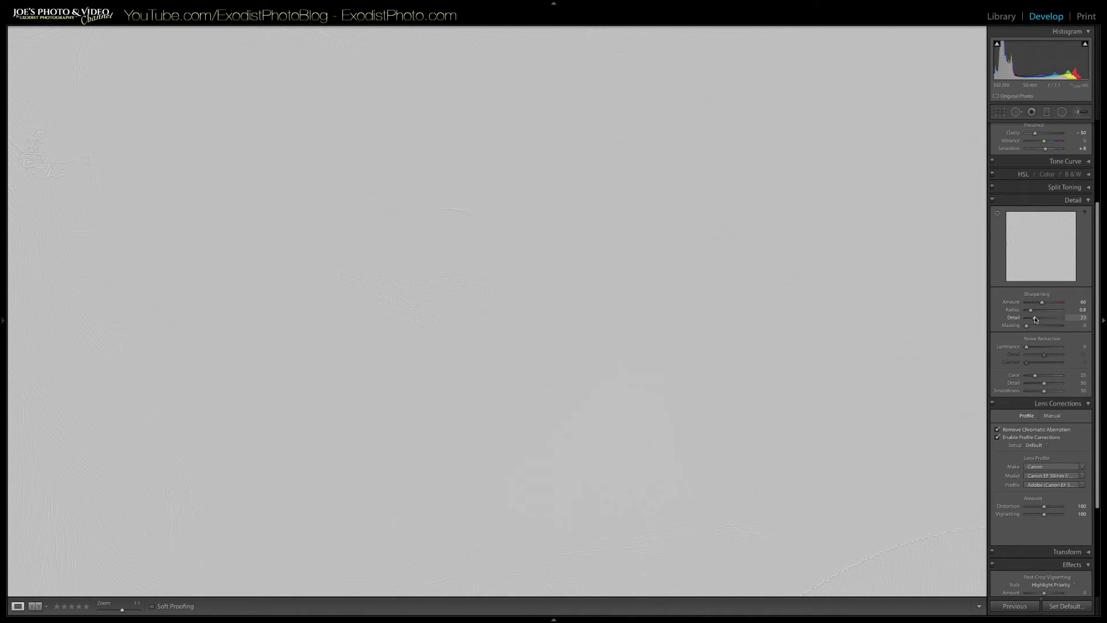
left_click_drag(1035, 319, 1049, 319)
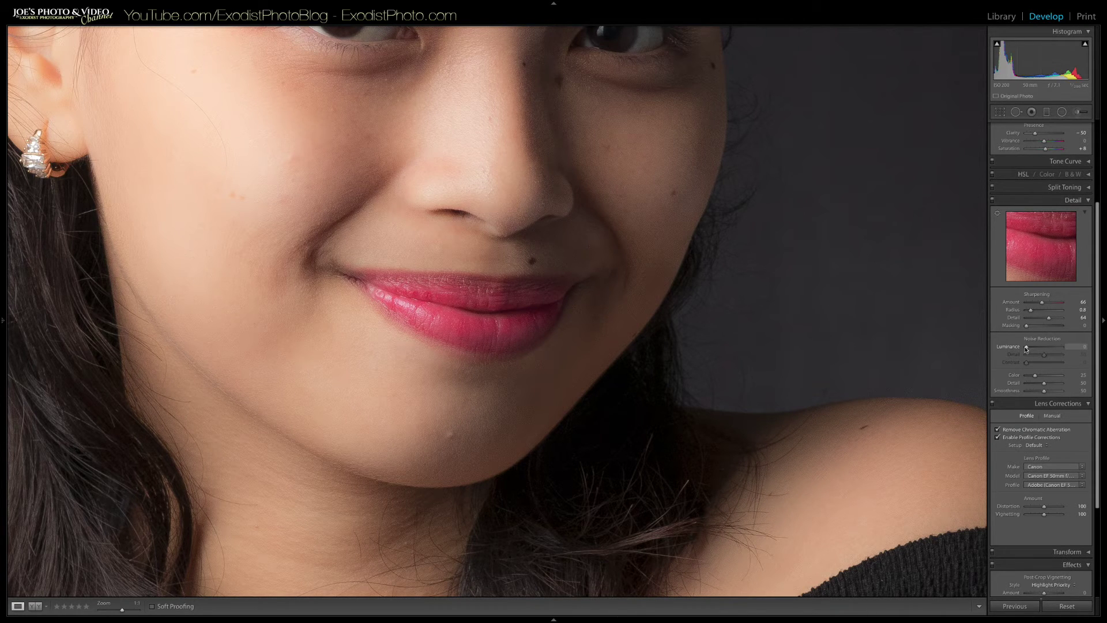
left_click_drag(1027, 346, 1031, 349)
Set the sharpening Masking to 48 using the mask preview, so that sharpening is limited to edges and hair
left_click_drag(1027, 326, 1045, 327)
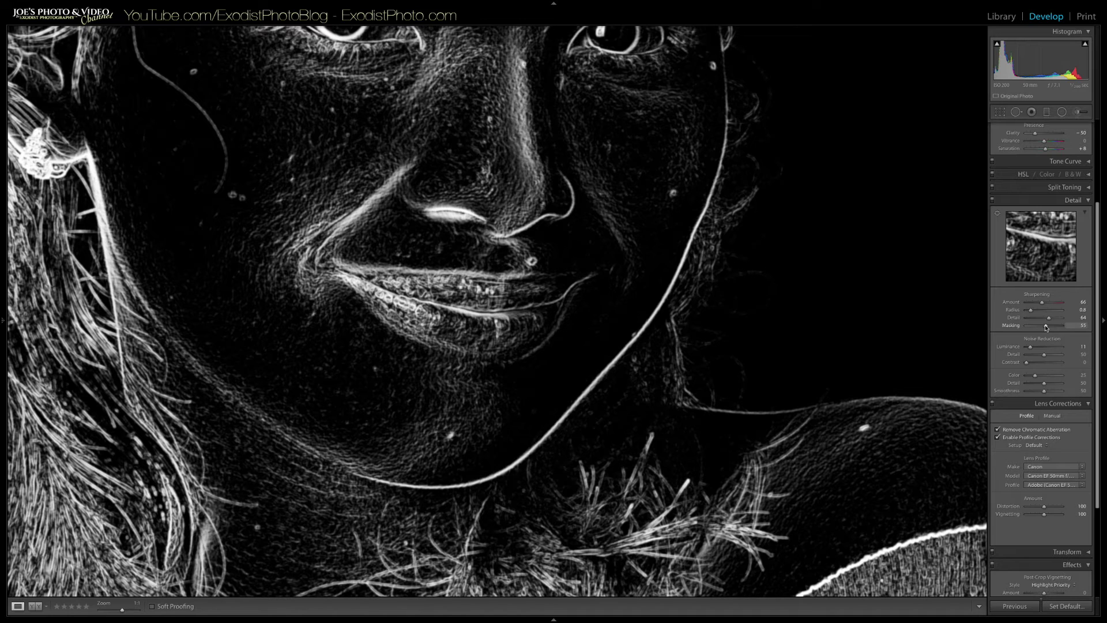
left_click_drag(1047, 327, 1046, 328)
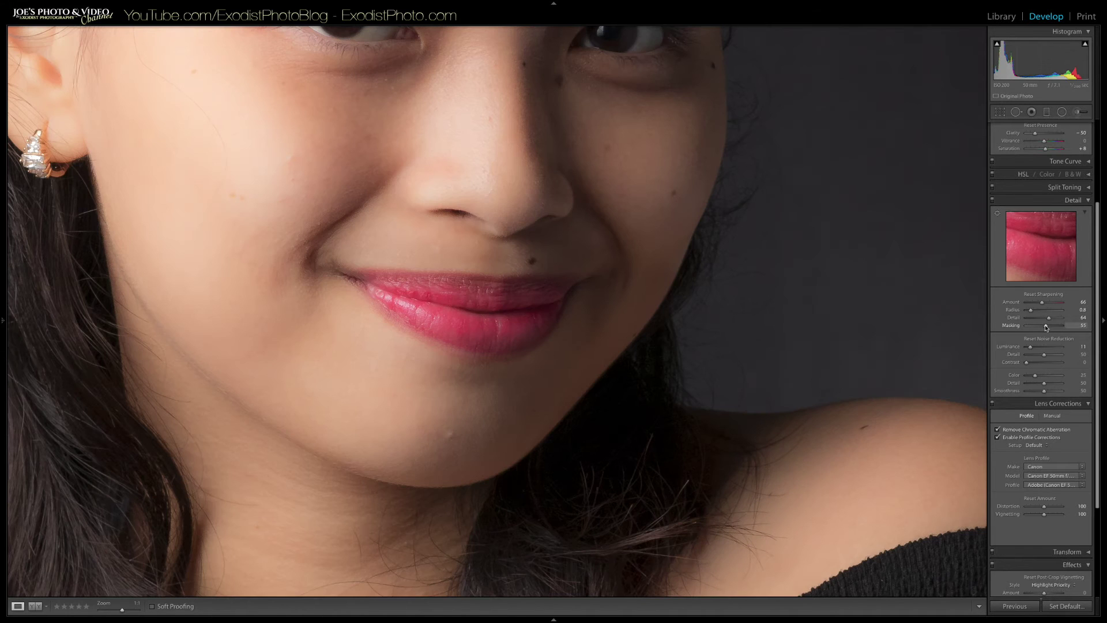
key("alt")
key("alt")
left_click_drag(1046, 327, 1043, 329)
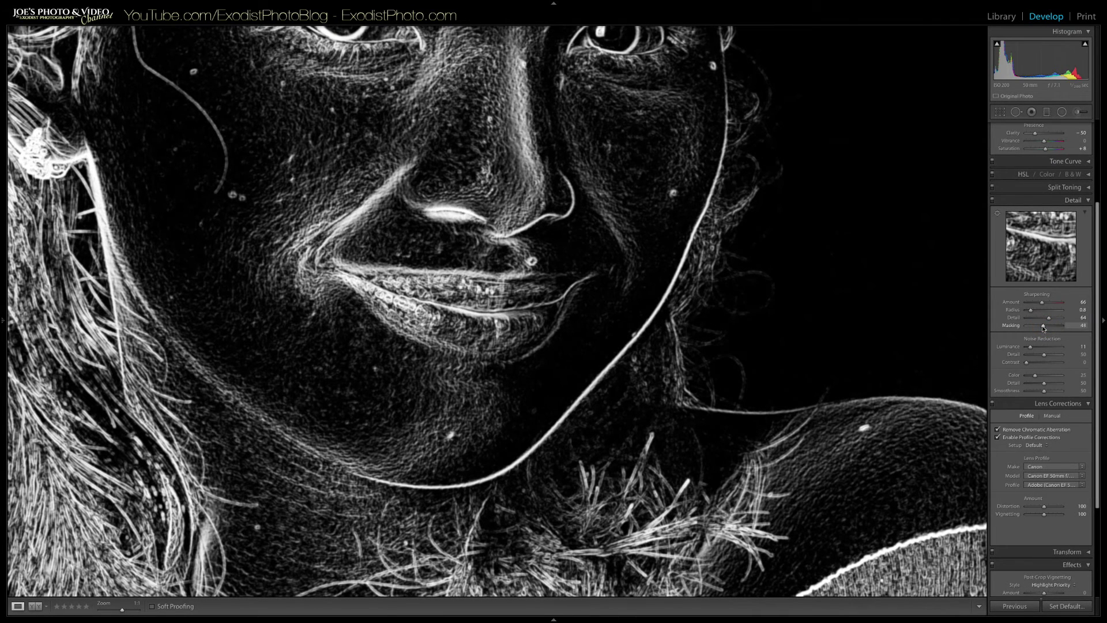
left_click_drag(1043, 325, 1043, 325)
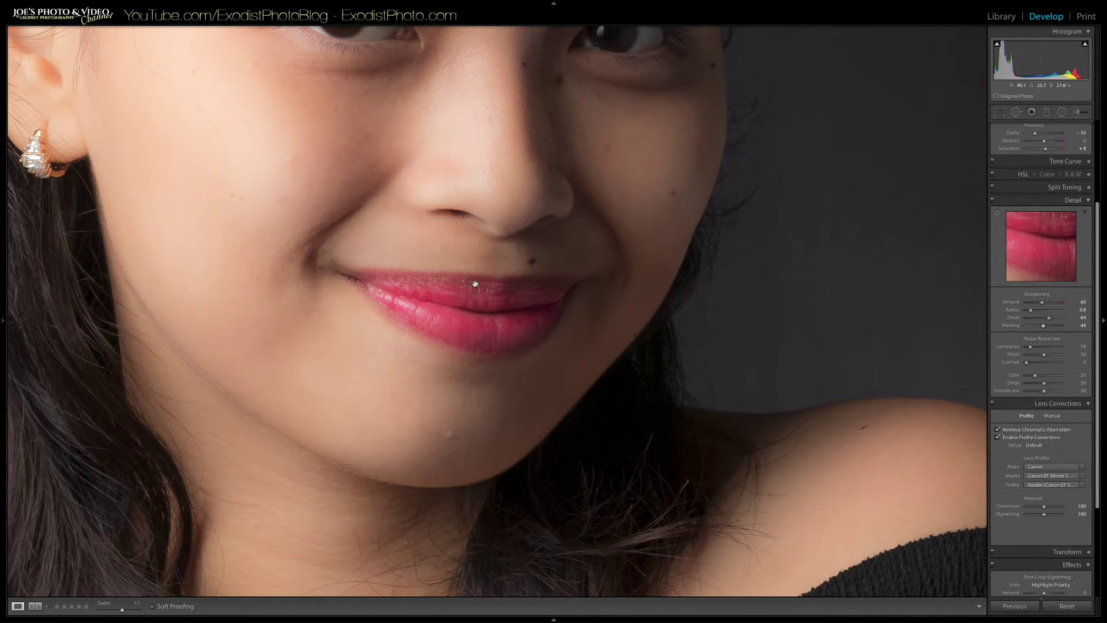
Reduce the sharpening Amount to 57, checking the edges and skin around the mouth at 1:1
left_click(467, 228)
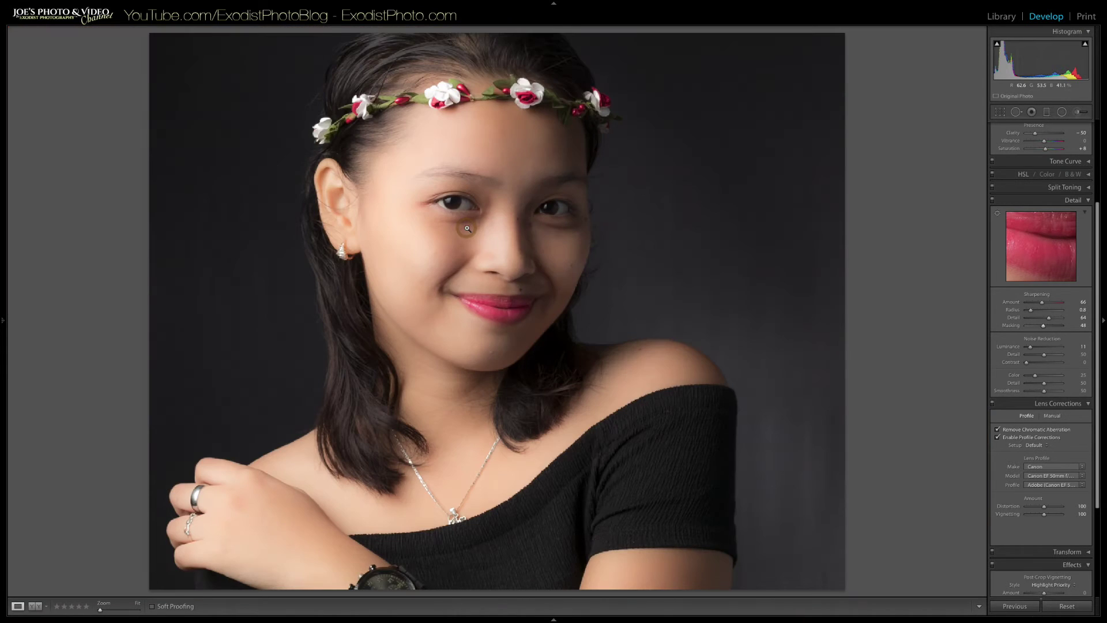
left_click(500, 282)
left_click_drag(1042, 302, 1043, 304)
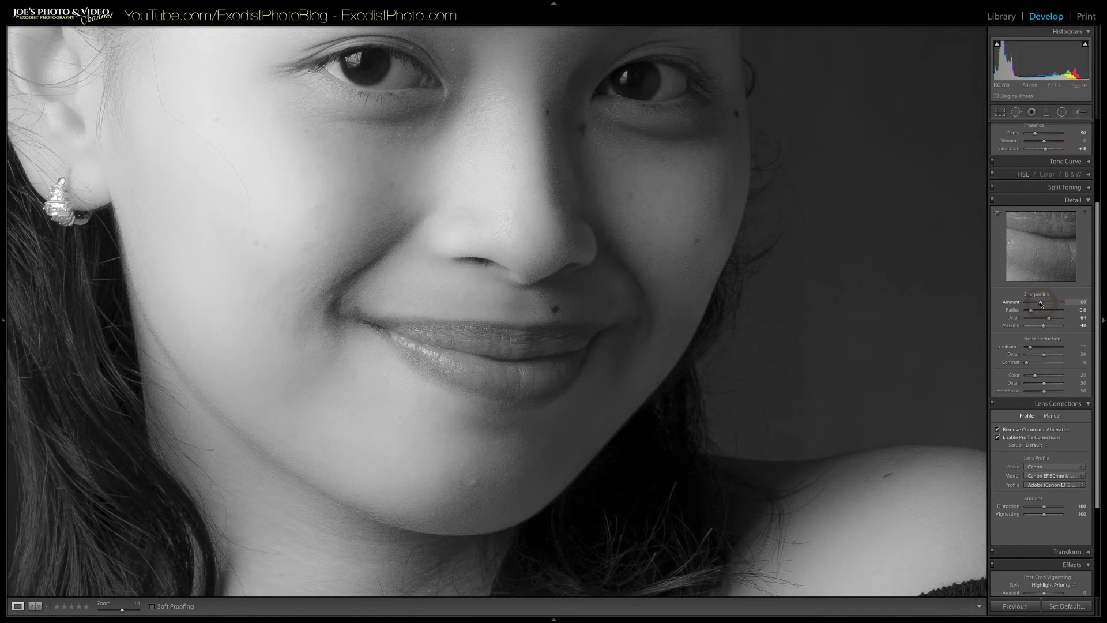
left_click_drag(1039, 301, 1039, 301)
left_click(487, 331)
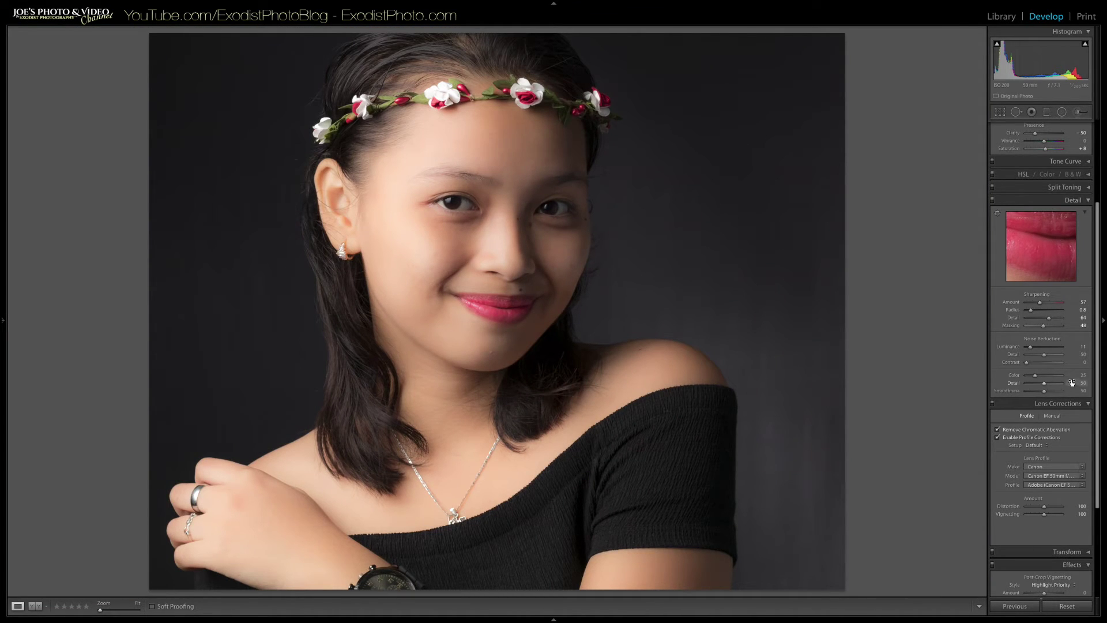
Add a Highlight Priority post-crop vignette with an Amount of -40 and increase its Feather
scroll(1064, 386, "down", 5)
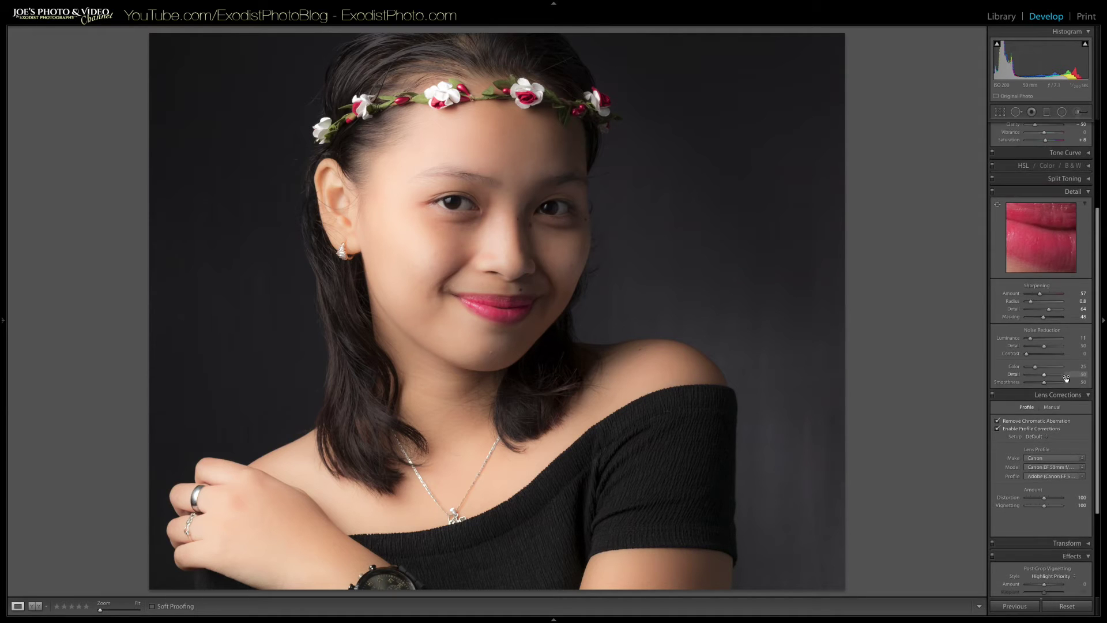
left_click(1066, 378)
scroll(1067, 377, "down", 1)
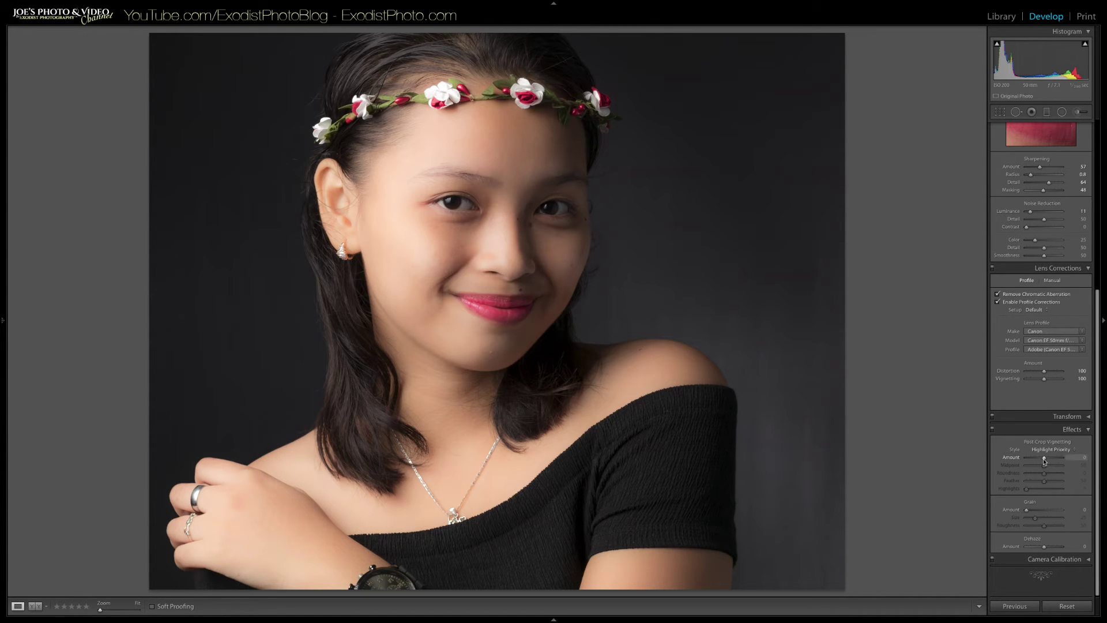
mouse_move(1045, 460)
left_mouse_down()
mouse_move(1055, 459)
mouse_move(1033, 458)
mouse_move(1058, 459)
mouse_move(1041, 460)
left_mouse_up()
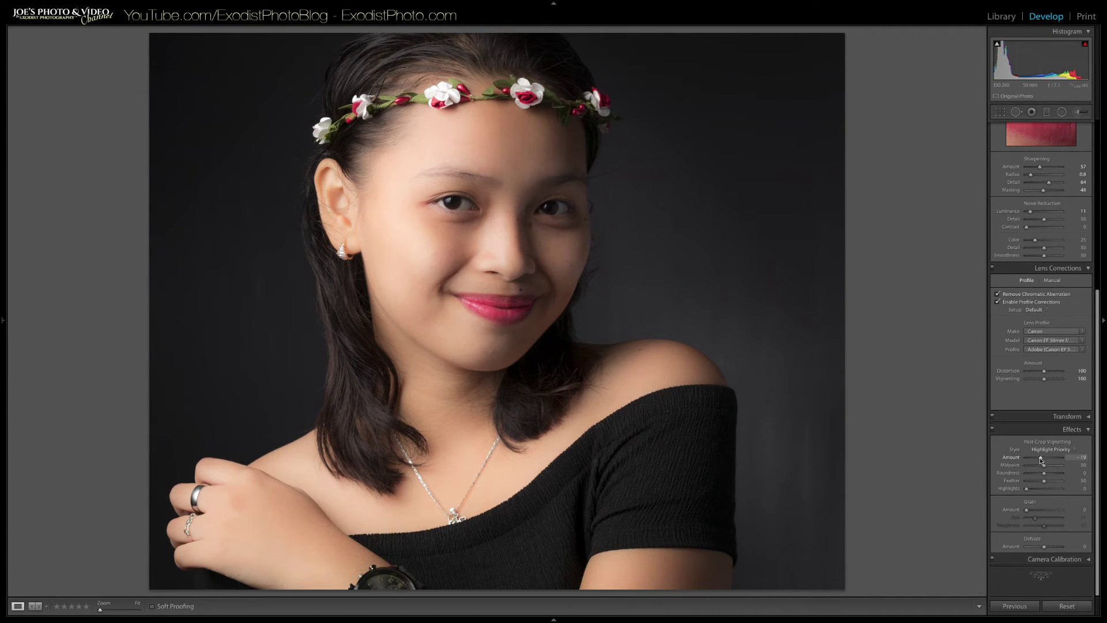
left_click_drag(1041, 460, 1037, 460)
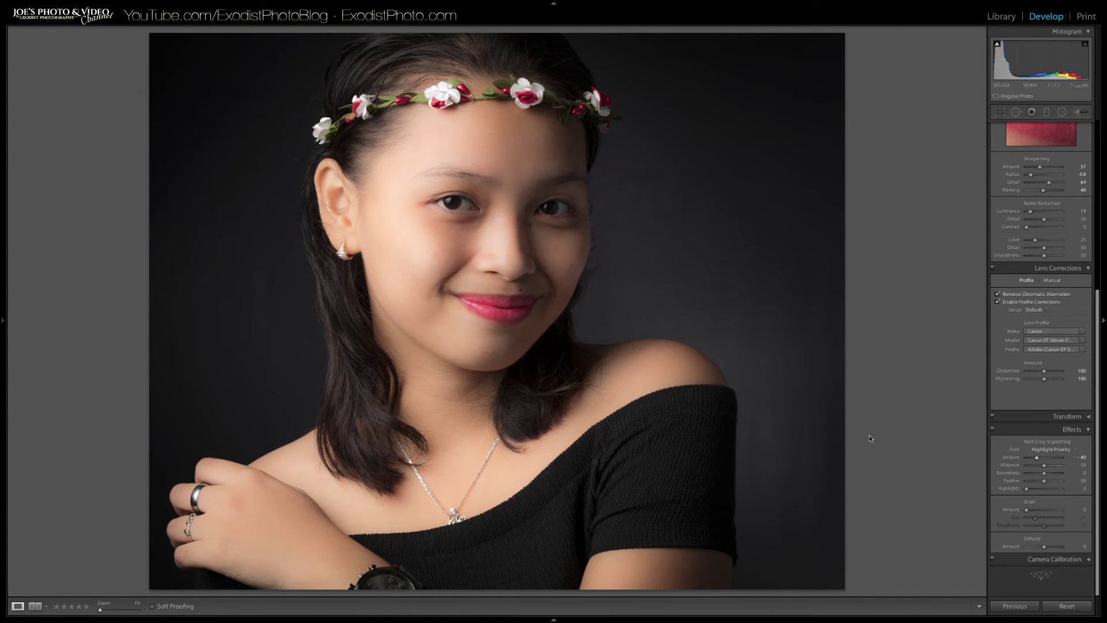
left_click_drag(1044, 482, 1045, 483)
left_click_drag(1045, 482, 1050, 483)
Heal the blemishes on the chin, the cheek and beside the smile line with the Spot Removal tool
scroll(1047, 376, "up", 4)
scroll(1047, 376, "up", 6)
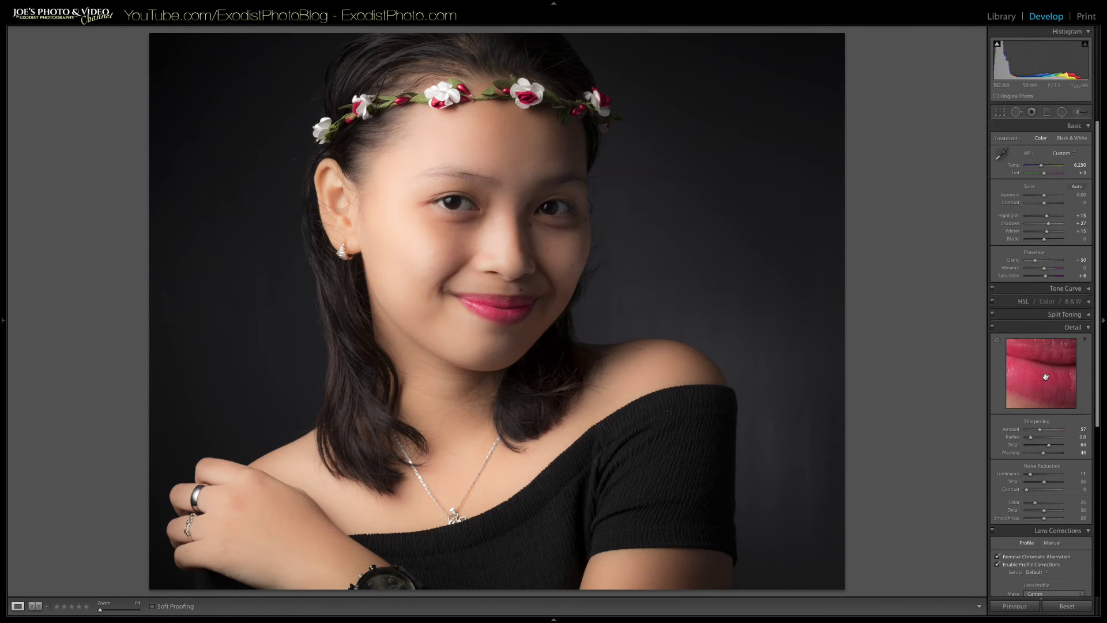
left_click(485, 347)
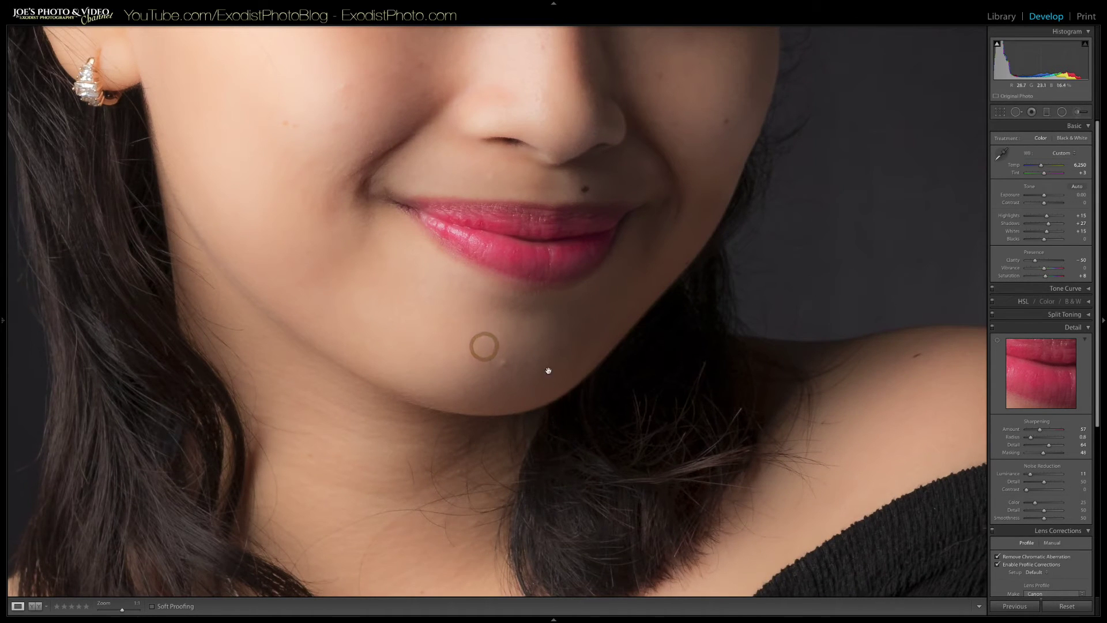
left_click(1016, 112)
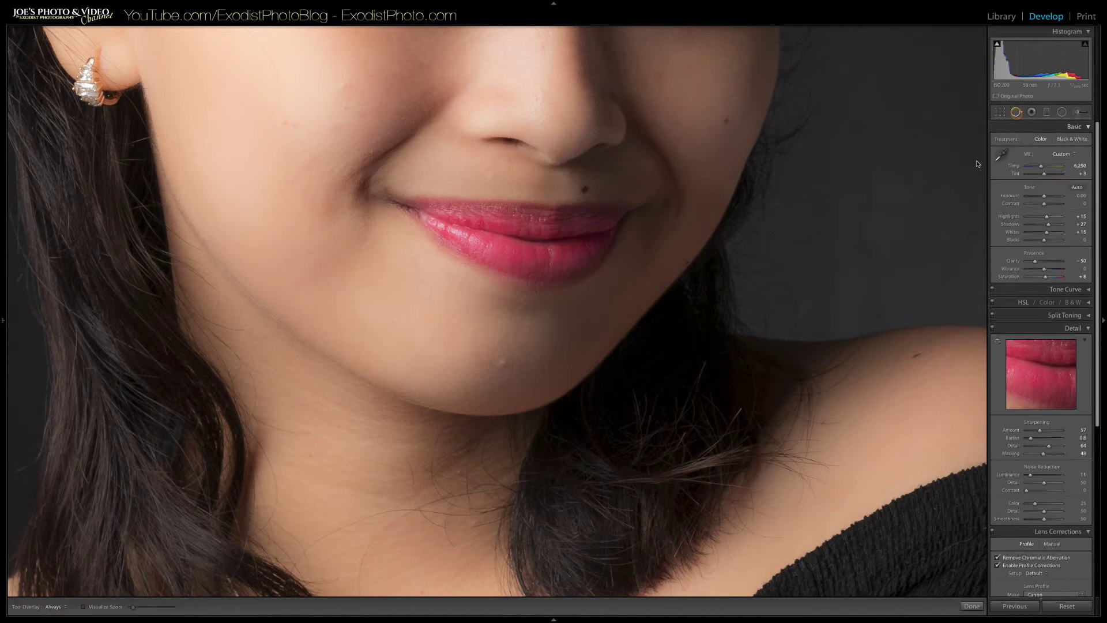
left_click(504, 363)
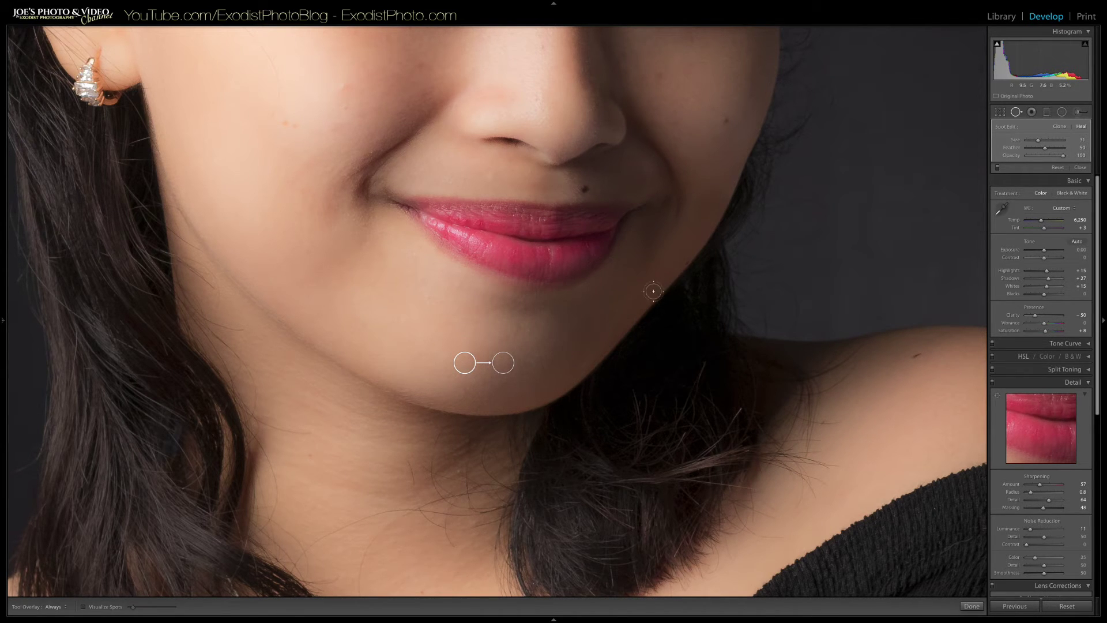
left_click(342, 87)
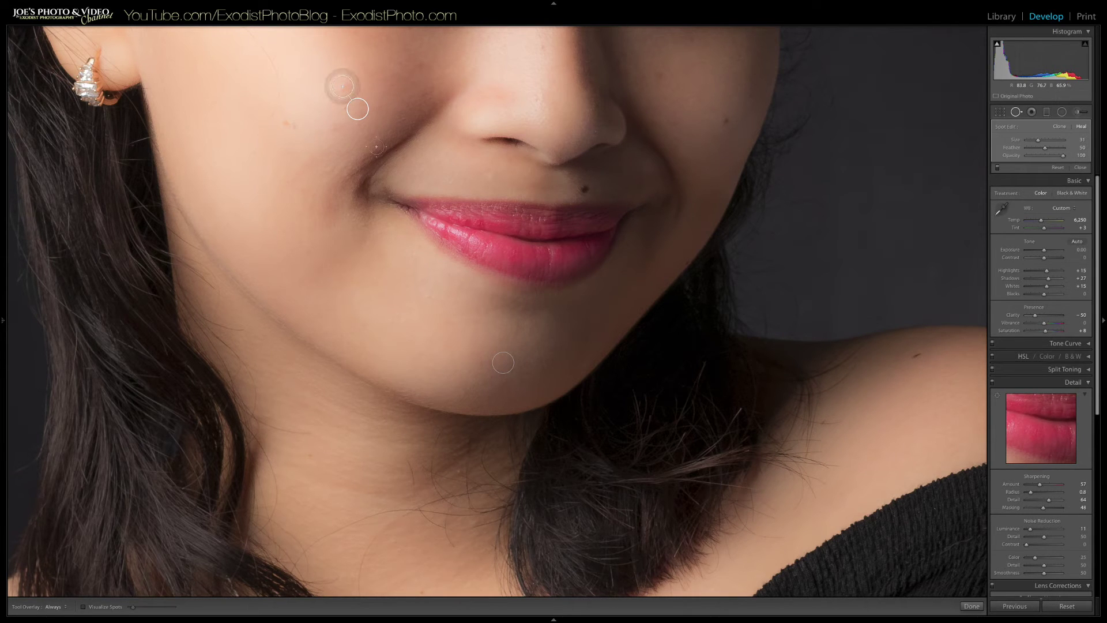
left_click(371, 151)
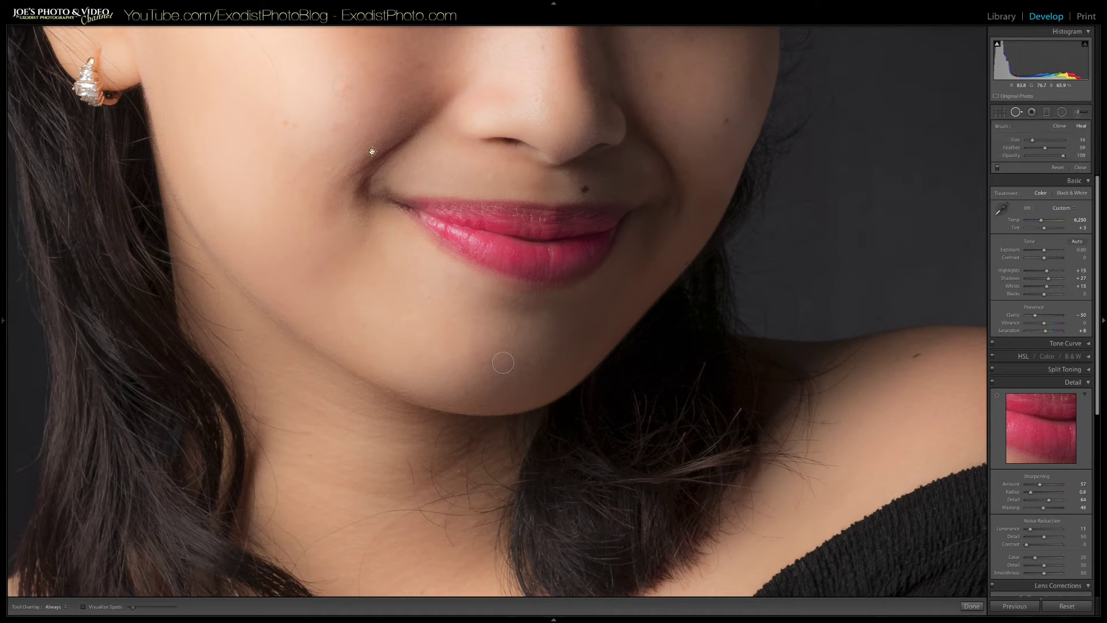
left_click(385, 39)
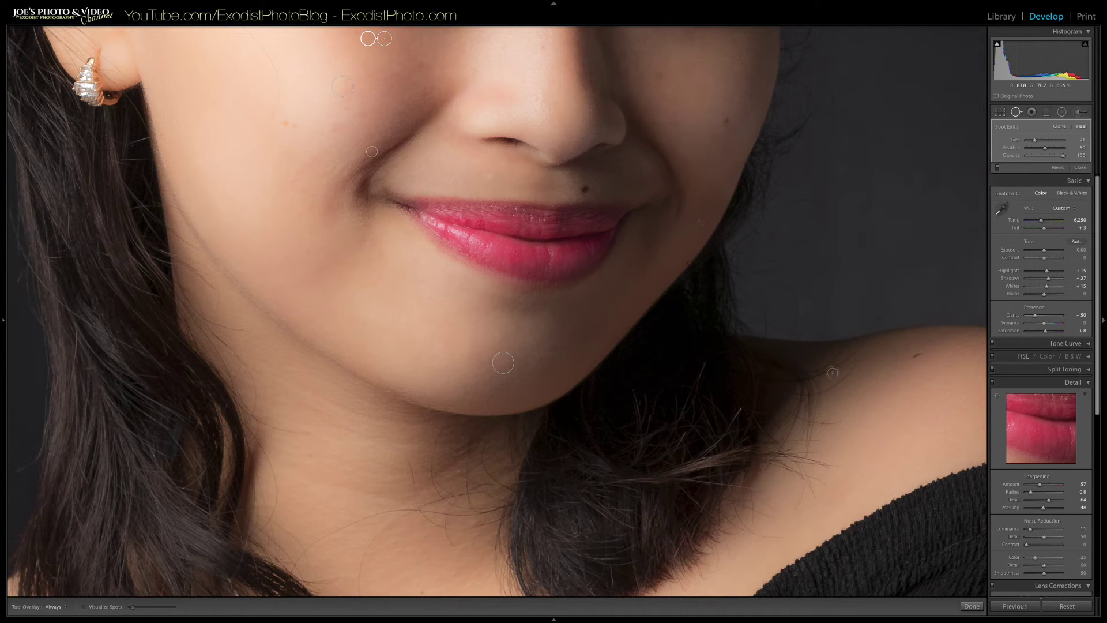
left_click(972, 607)
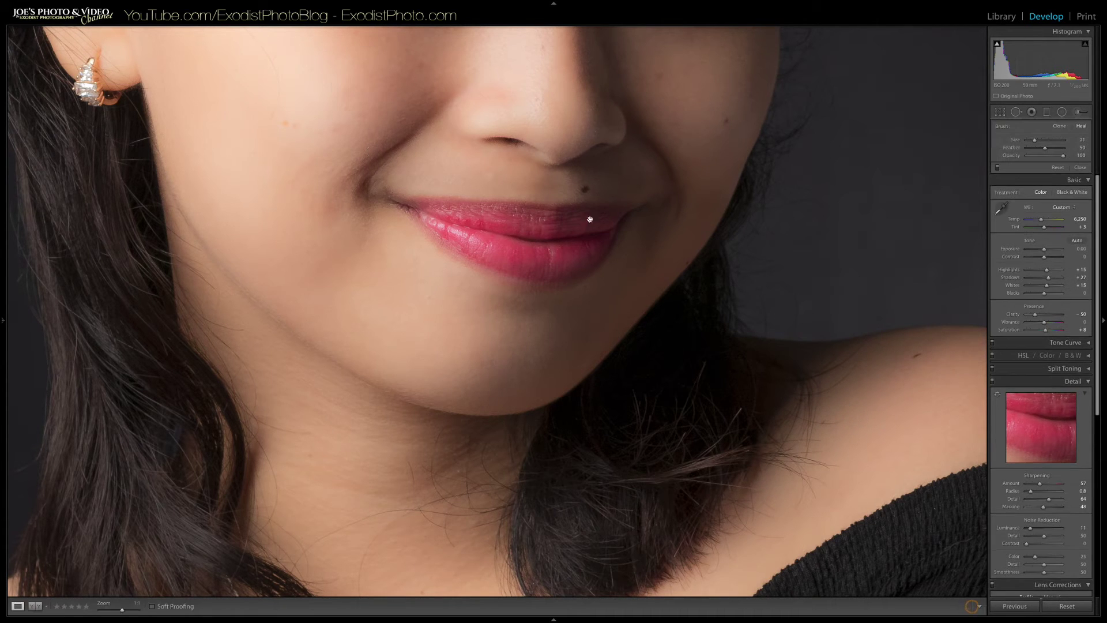
Heal the small spots beside the nose and near the inner eye corner with a smaller healing brush
left_click_drag(502, 107, 500, 185)
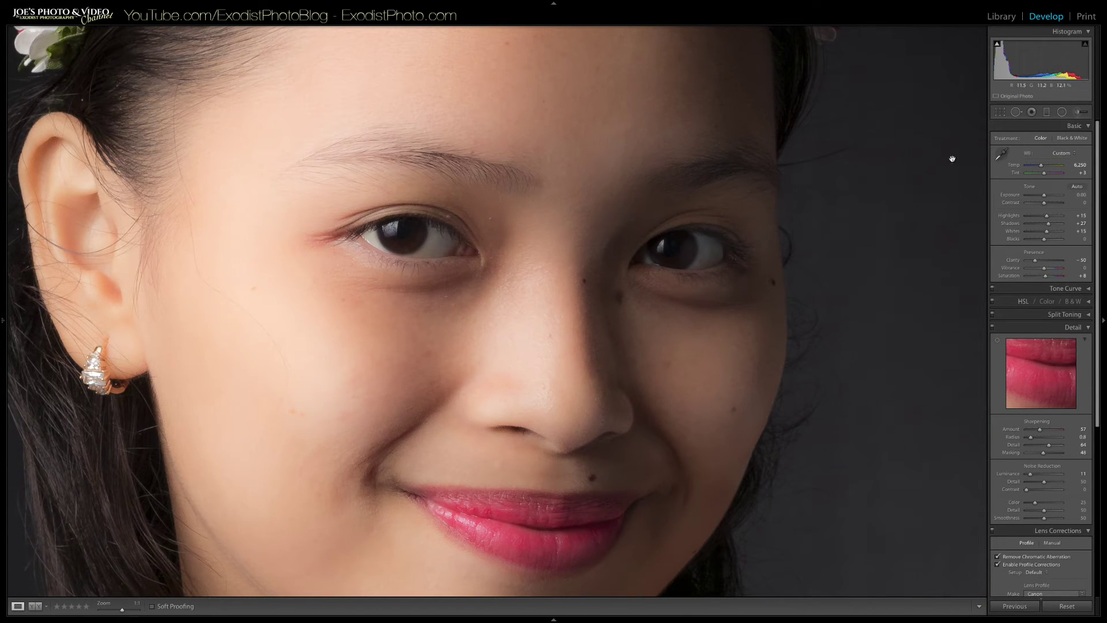
left_click(1018, 112)
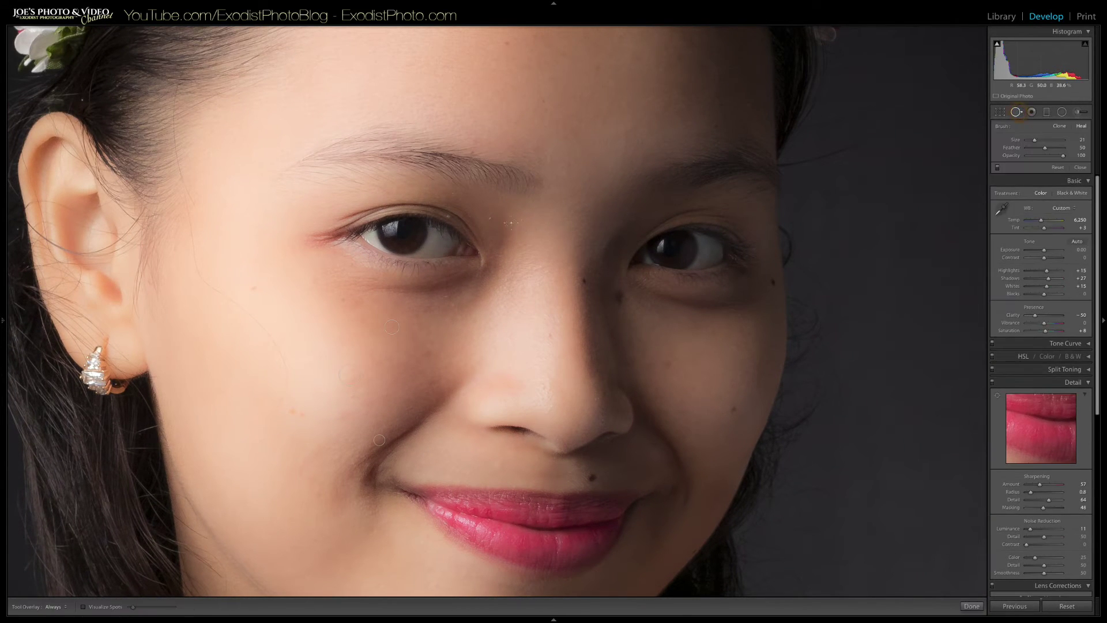
left_click(490, 218)
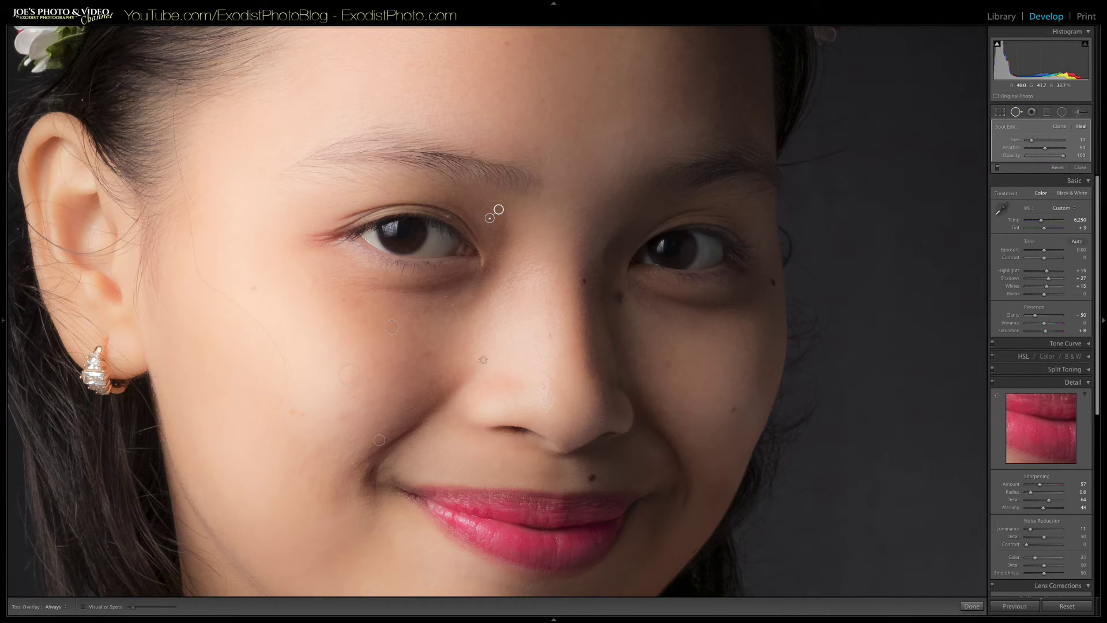
left_click(972, 607)
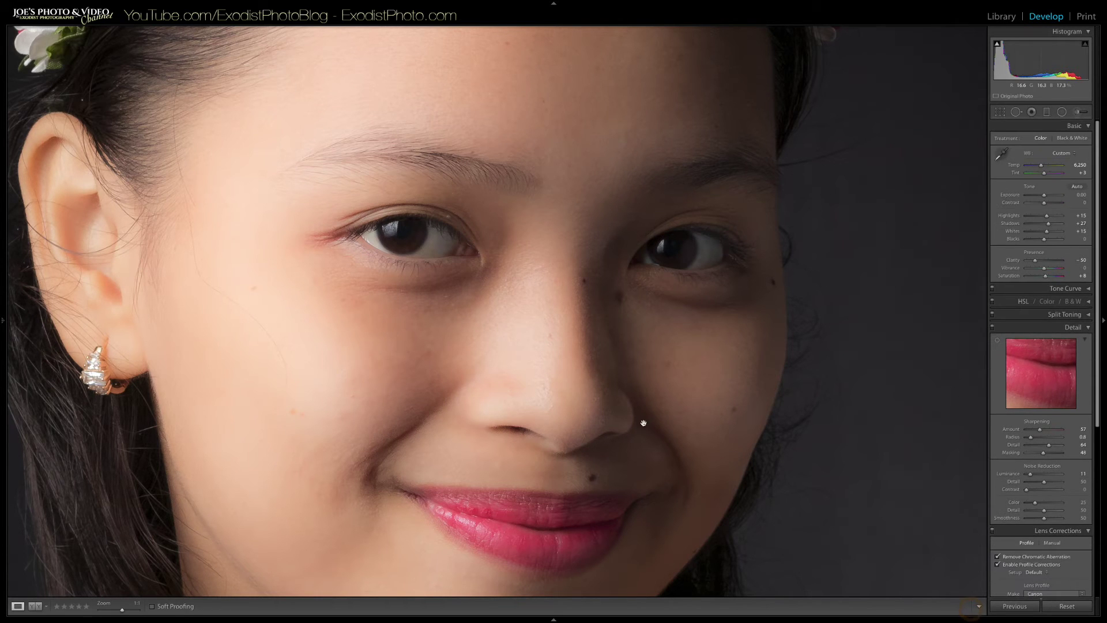
left_click(497, 342)
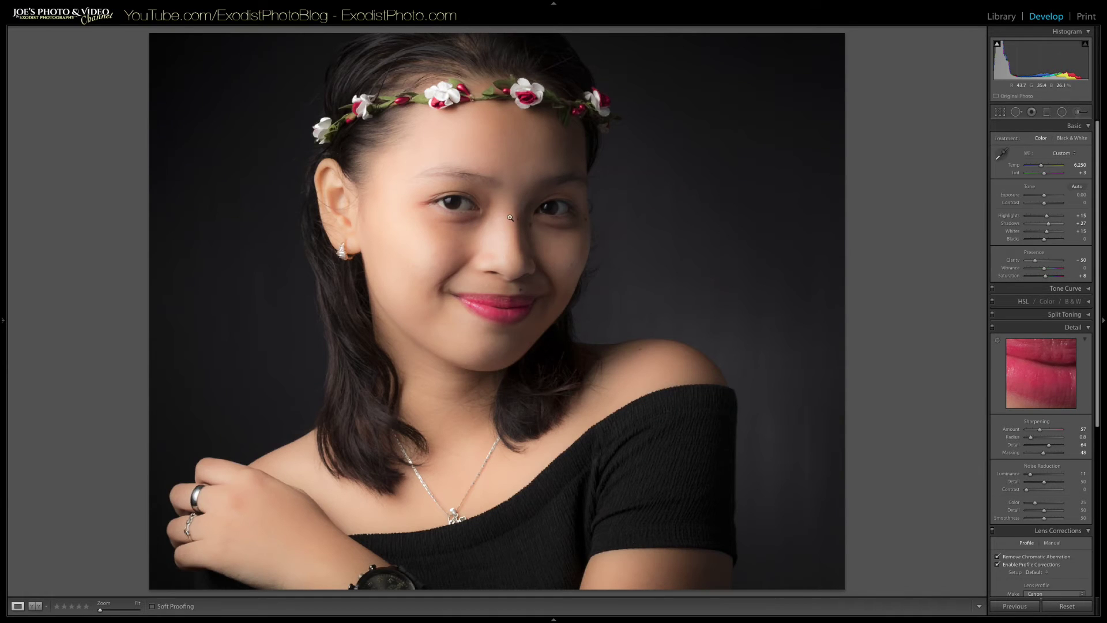
Set up the Adjustment Brush with the Soften Skin MILD preset and a Feather of 75
left_click(1079, 113)
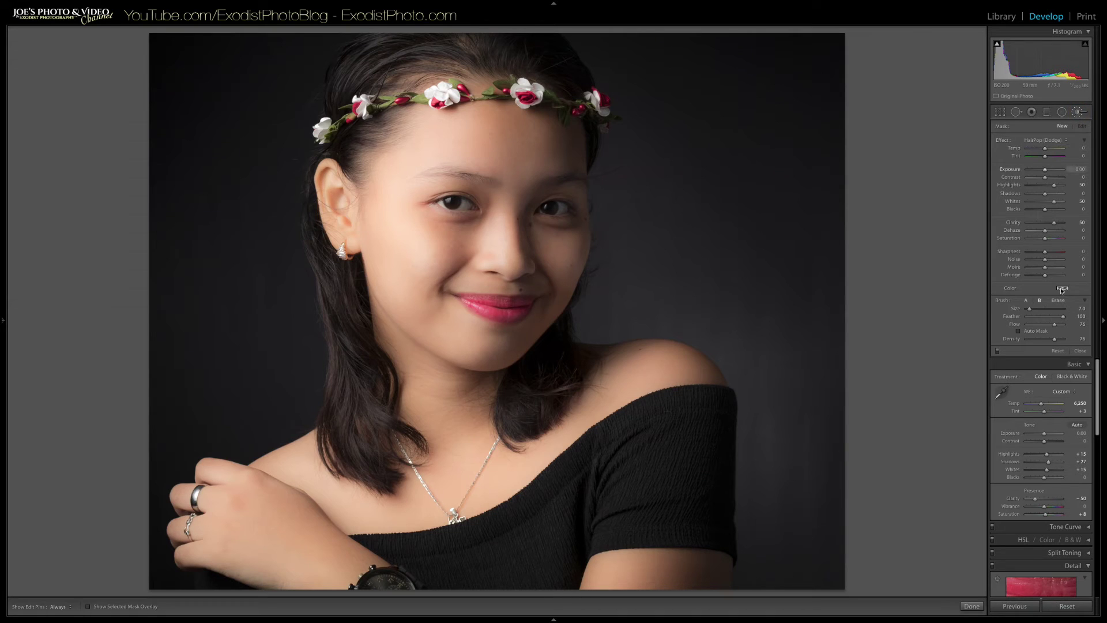
left_click(1044, 143)
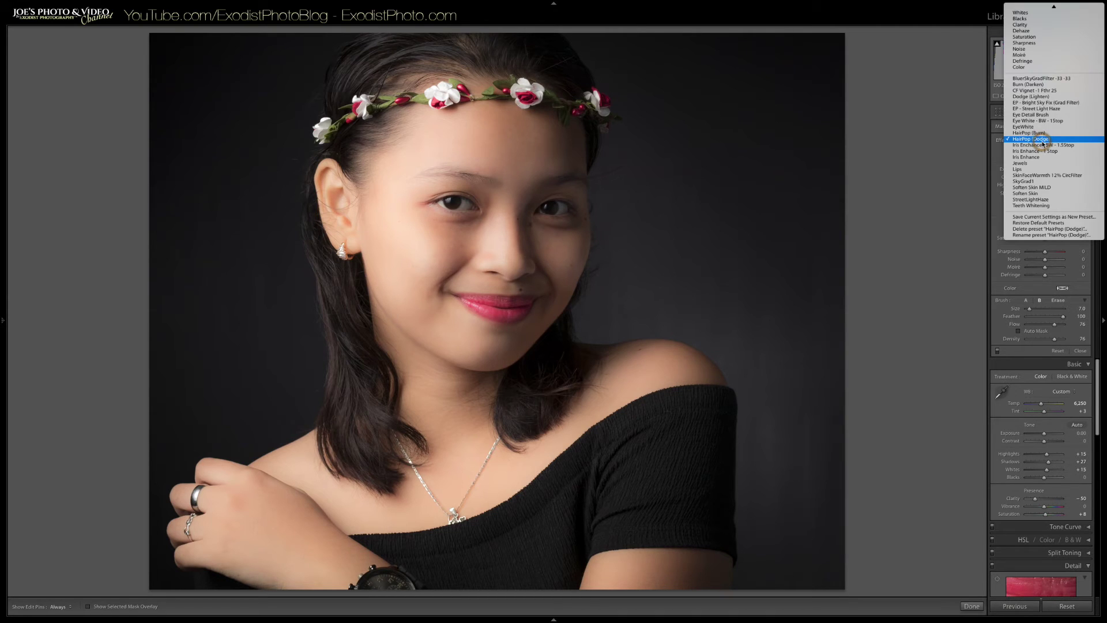
left_click(1033, 188)
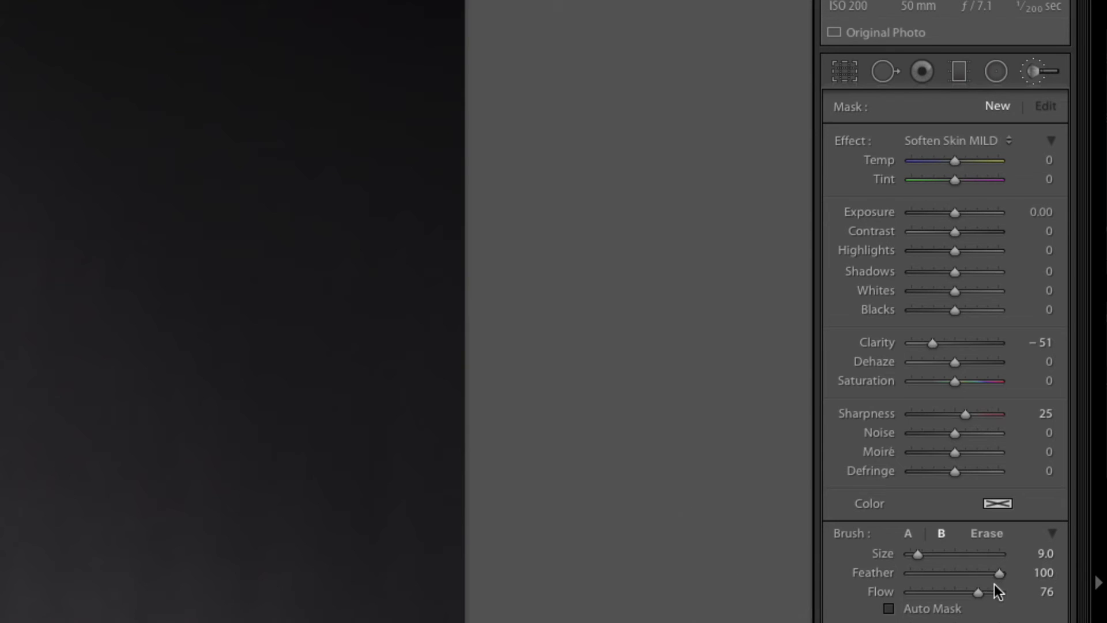
left_click_drag(1001, 576, 978, 579)
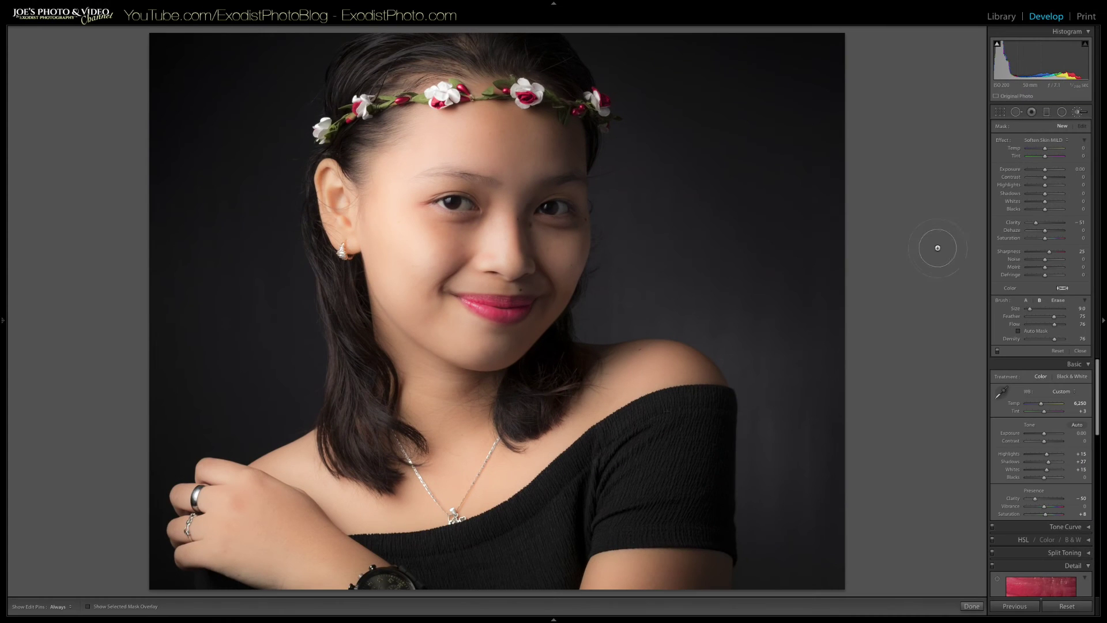
Paint the skin softening over the face with the edit pins hidden, reducing the brush size to 3.0 for tighter areas
key("h")
left_click(497, 235)
key("bracketleft")
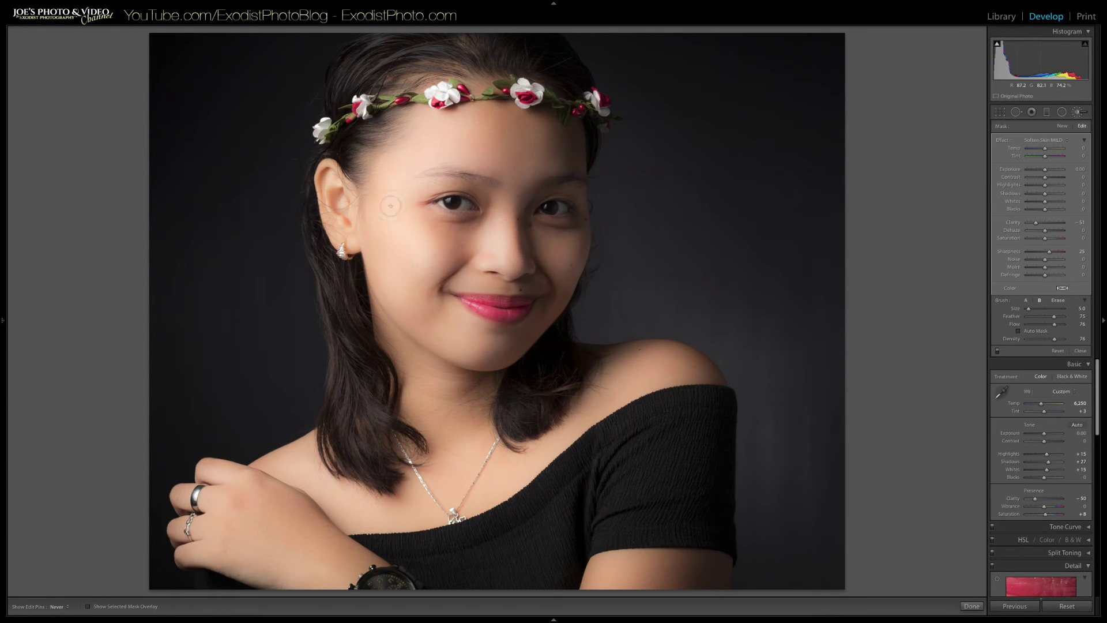
key("h")
key("h")
key("h")
Start a new brush adjustment with the Eye Detail Brush preset
mouse_move(5, 357)
mouse_move(2, 140)
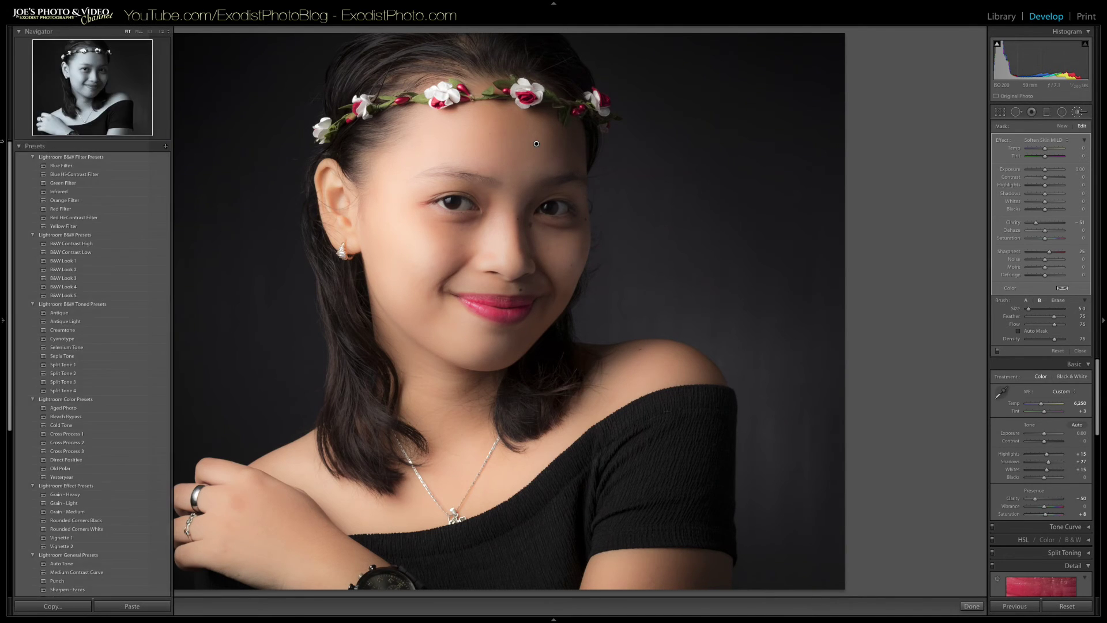
left_click(166, 32)
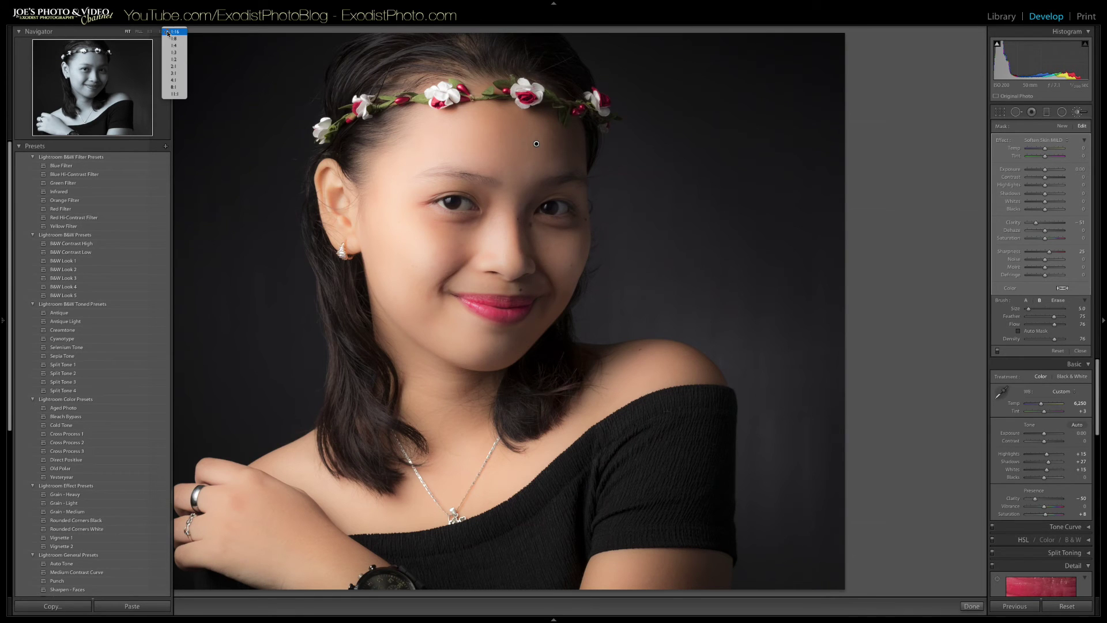
left_click(176, 66)
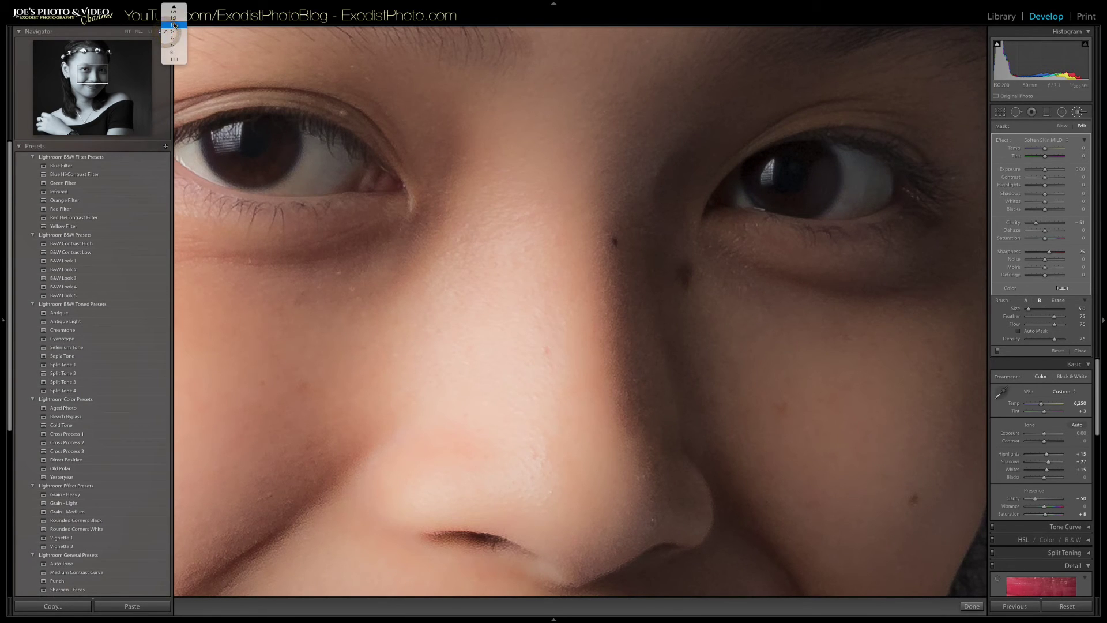
left_click(163, 33)
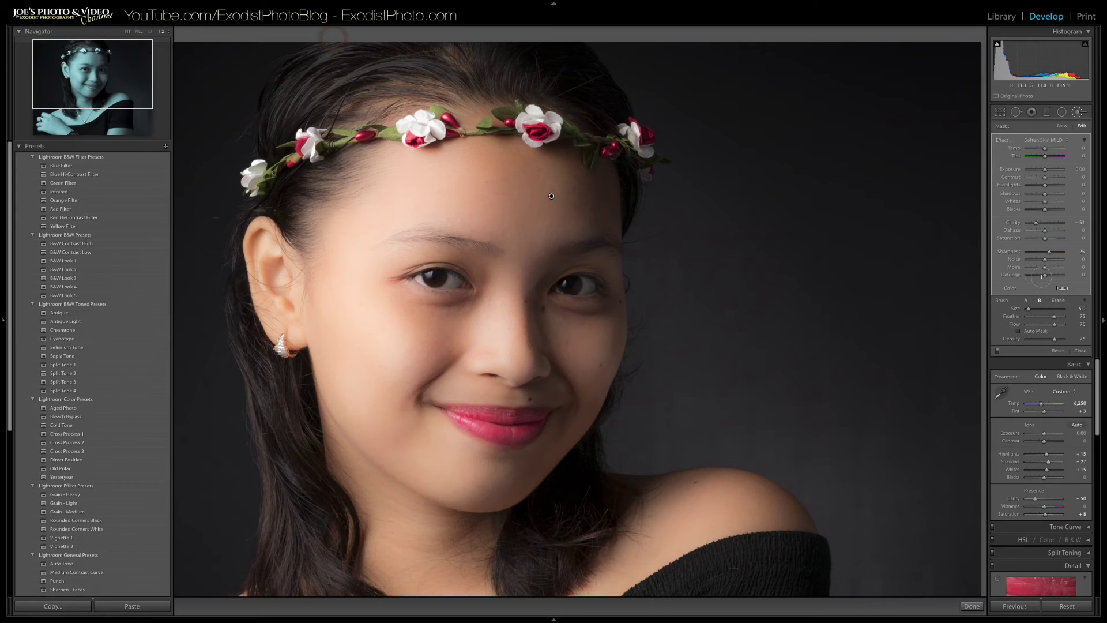
key("F7")
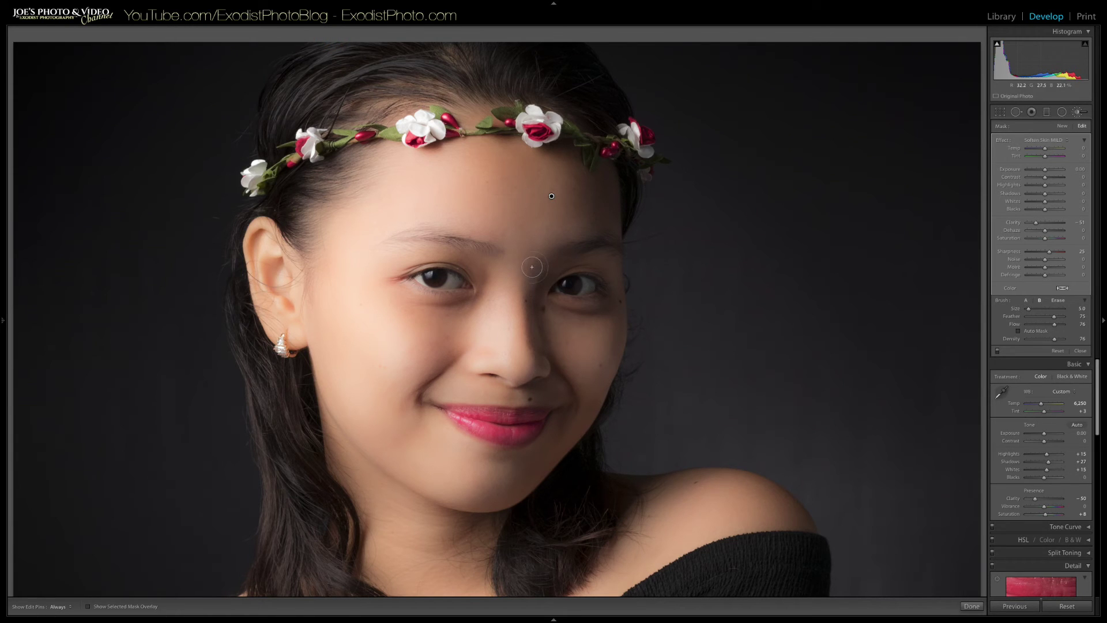
left_click(1063, 126)
left_click(1059, 141)
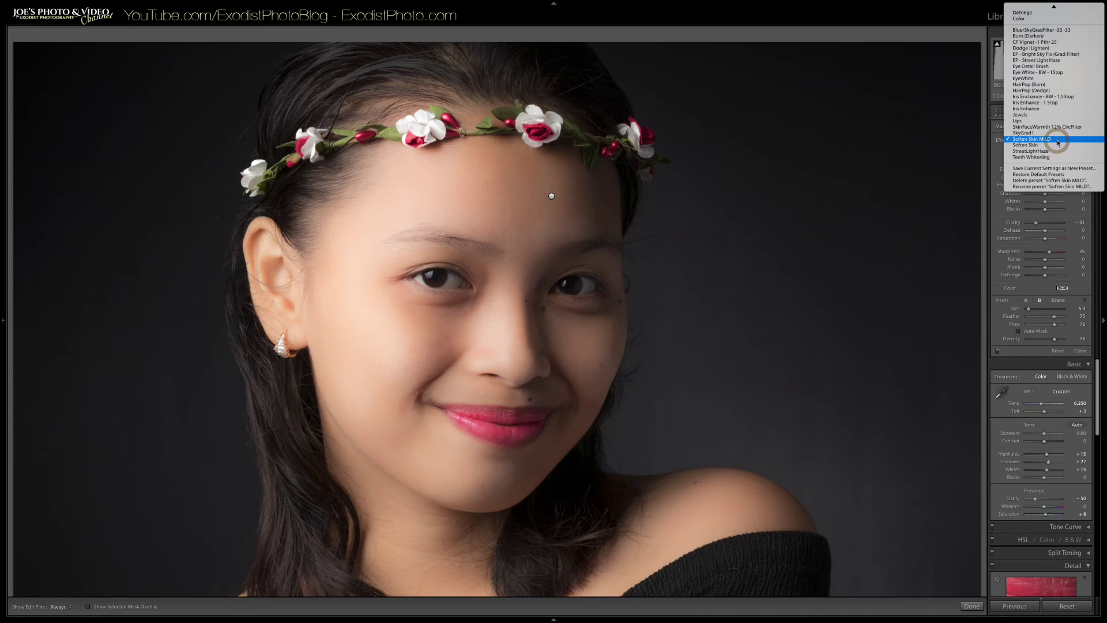
scroll(1045, 151, "up", 3)
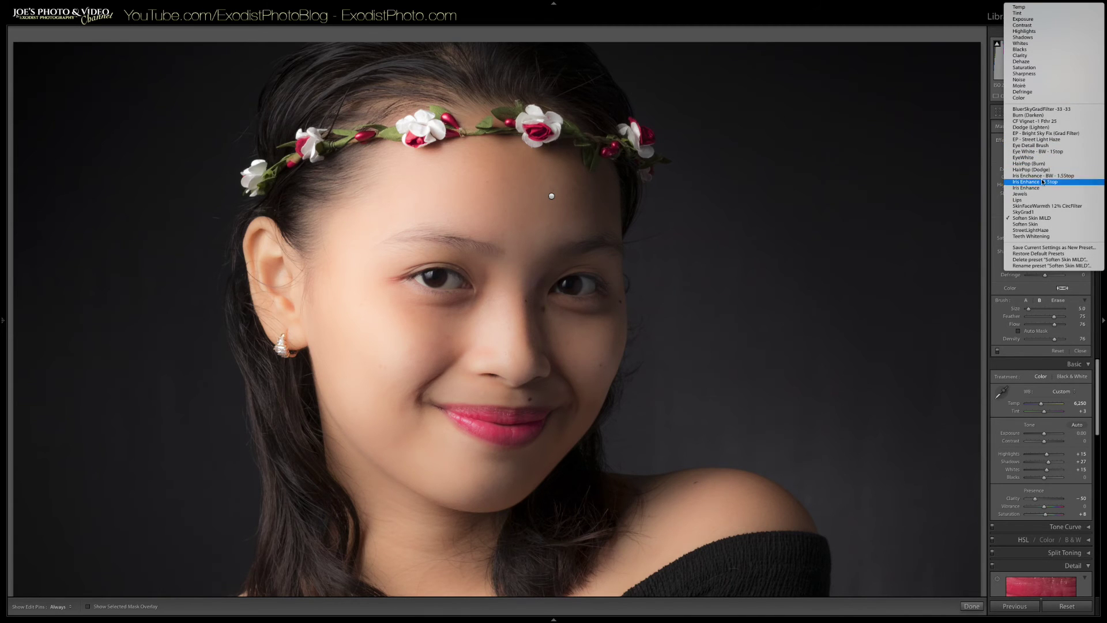
left_click(1032, 146)
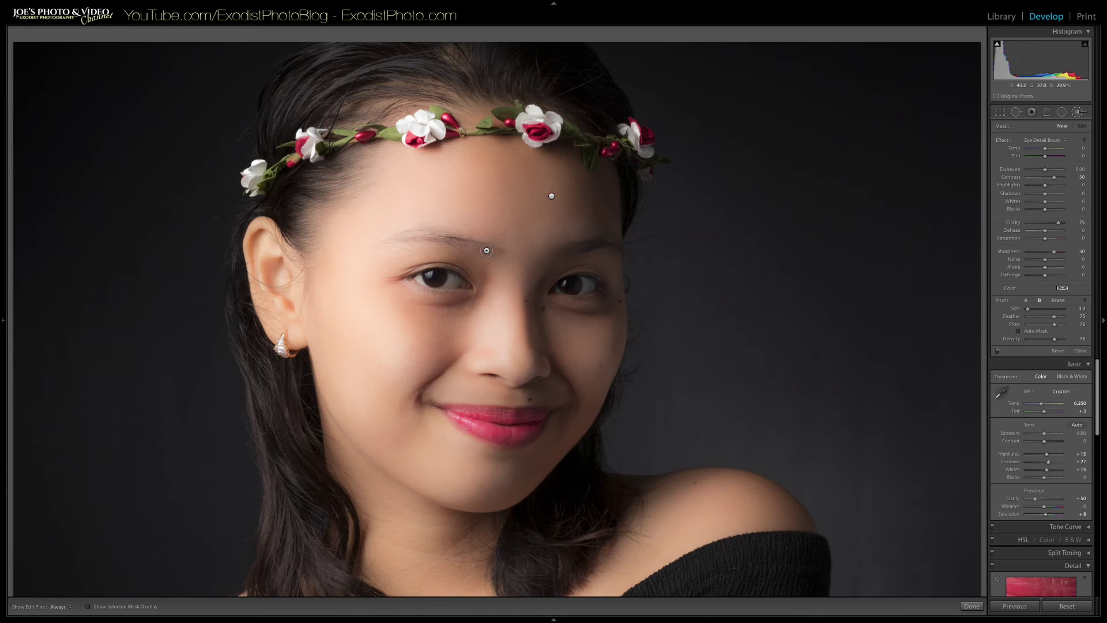
Paint the eye detail adjustment over the eyebrows with a size 4.0 brush, hiding the edit pins while painting
key("h")
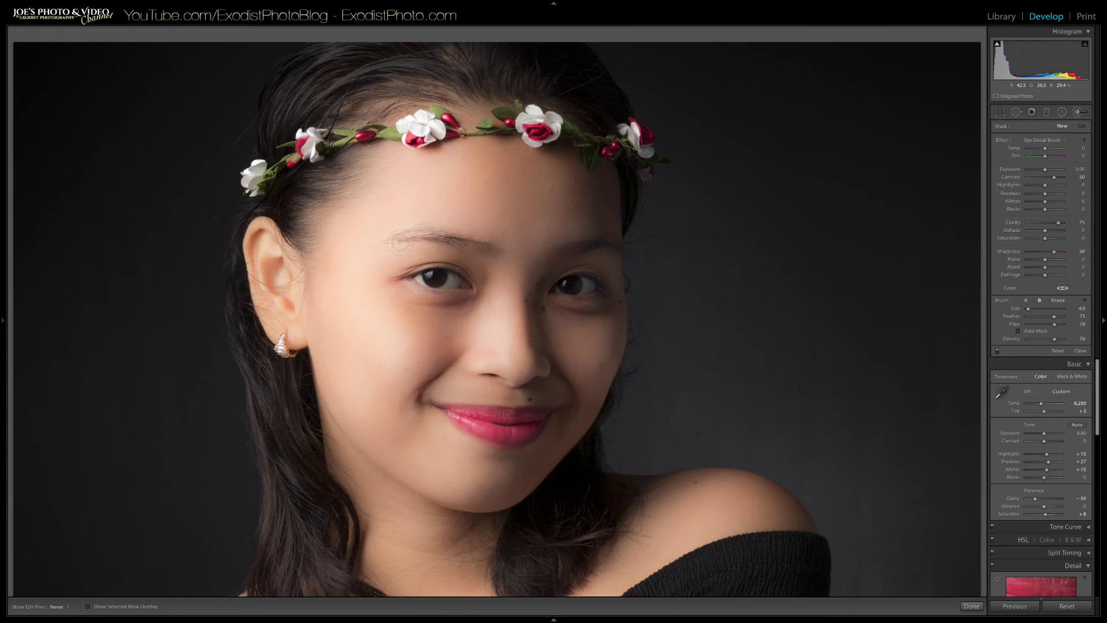
mouse_move(556, 239)
left_mouse_down()
mouse_move(619, 244)
mouse_move(575, 248)
mouse_move(602, 246)
left_mouse_up()
key("h")
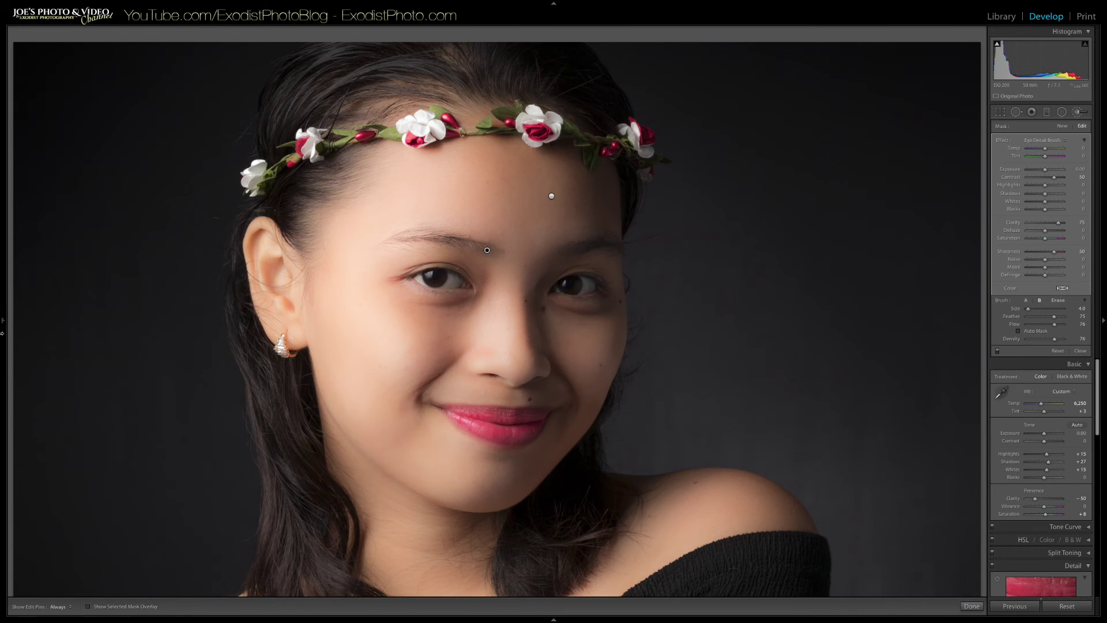
Paint the eye detail adjustment along the lash lines of both eyes and over the eyebrow on the shadowed side
mouse_move(2, 320)
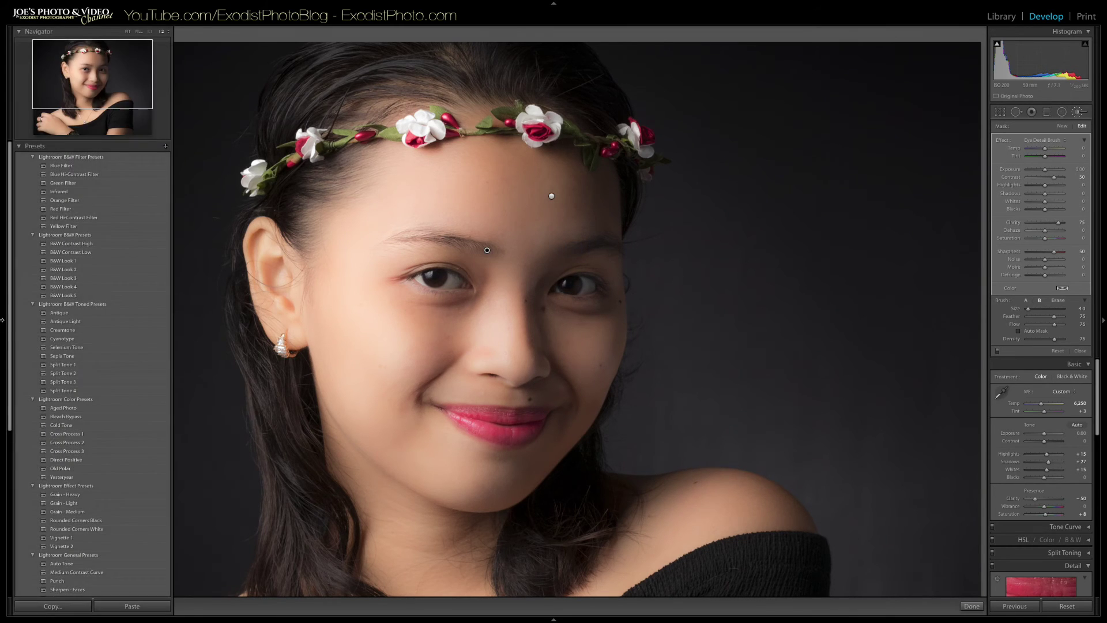
left_click(151, 34)
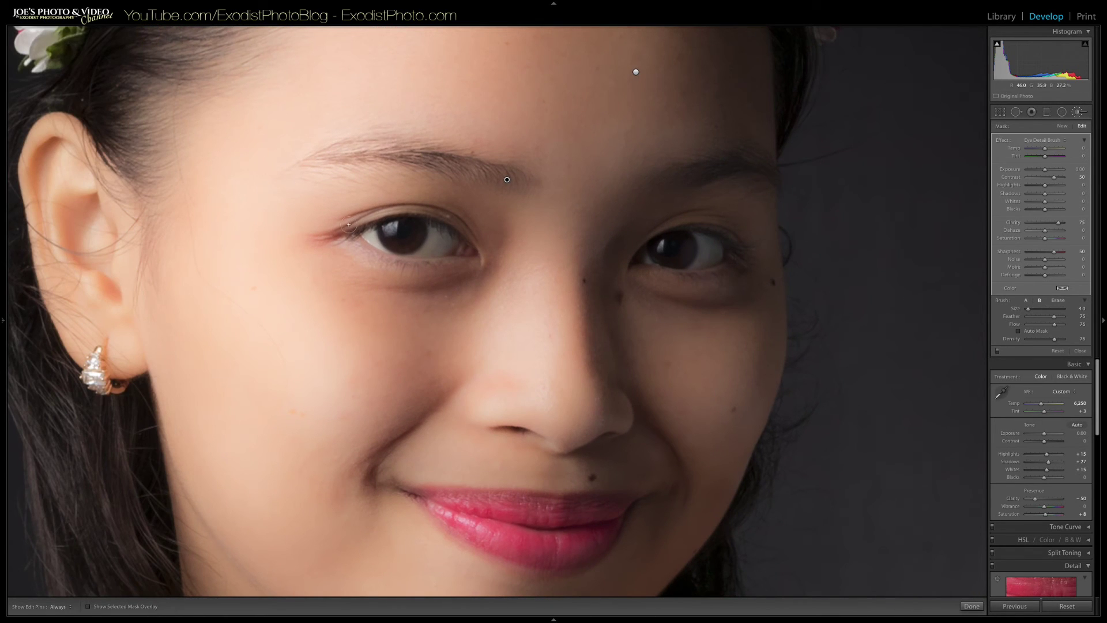
key("h")
mouse_move(337, 225)
left_mouse_down()
mouse_move(398, 211)
mouse_move(454, 222)
left_mouse_up()
key("h")
left_click_drag(684, 229, 744, 253)
key("h")
left_click_drag(711, 172, 763, 173)
key("h")
Start a new brush adjustment with the EyeWhite preset
left_click(1062, 127)
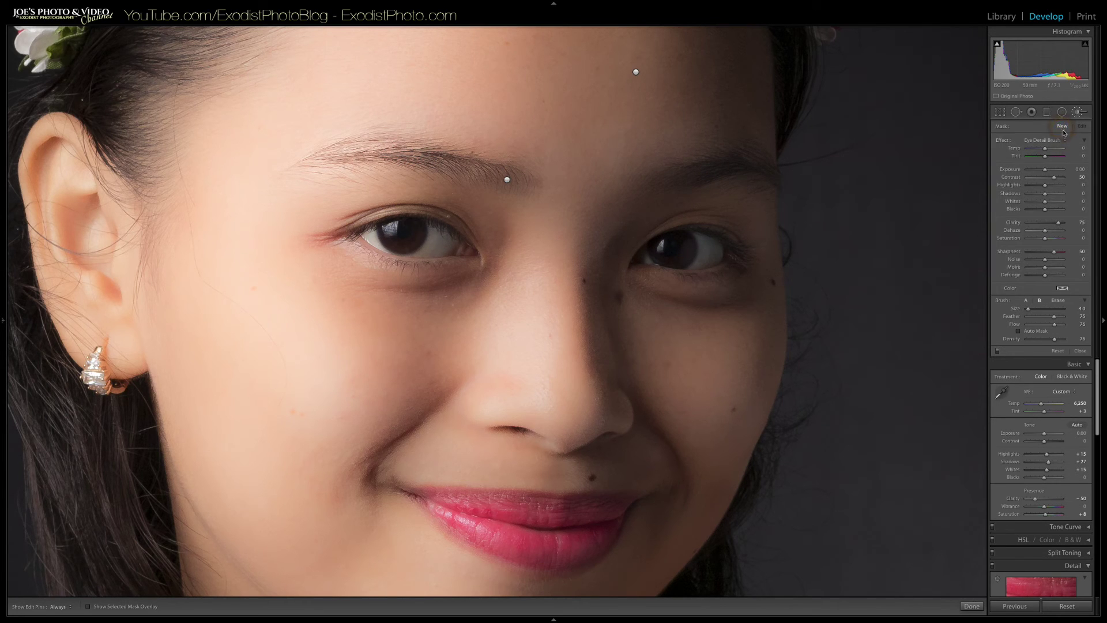
left_click(1059, 142)
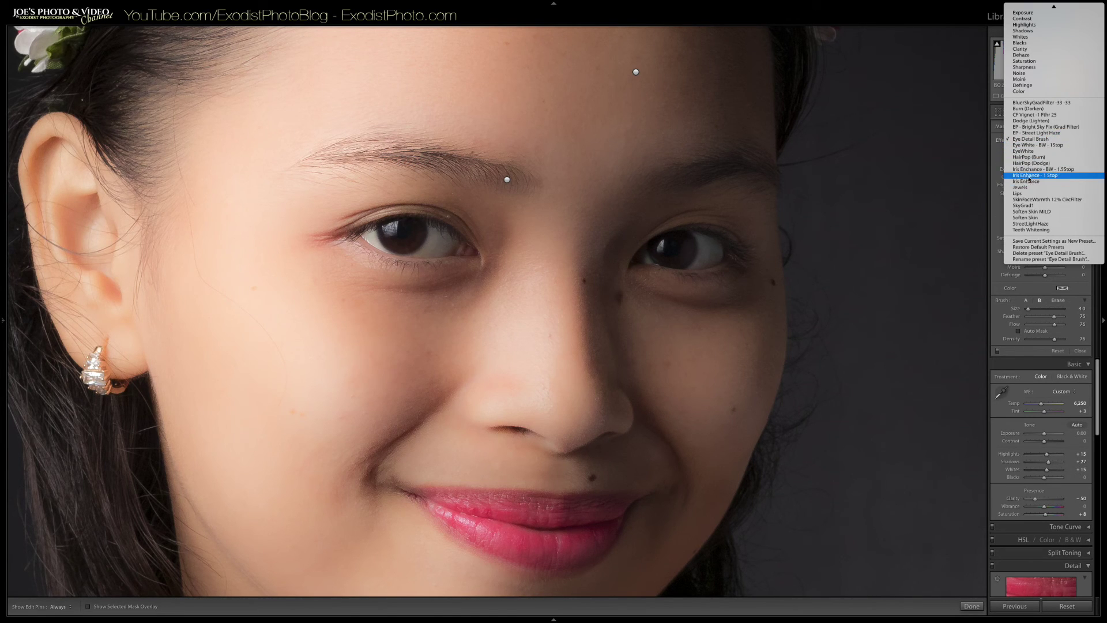
left_click(1024, 151)
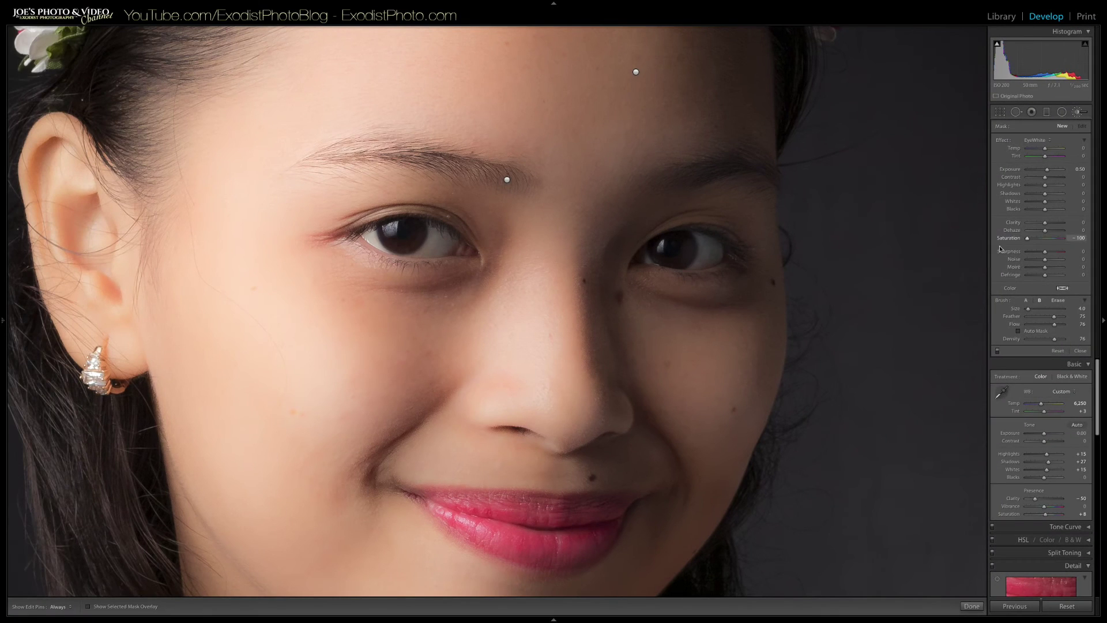
Brighten the white of the eye nearer the ear with the EyeWhite brush, reducing the brush size to 1.0
key("bracketleft")
key("h")
left_click_drag(432, 233, 420, 251)
key("bracketleft")
key("bracketleft")
left_click(454, 251)
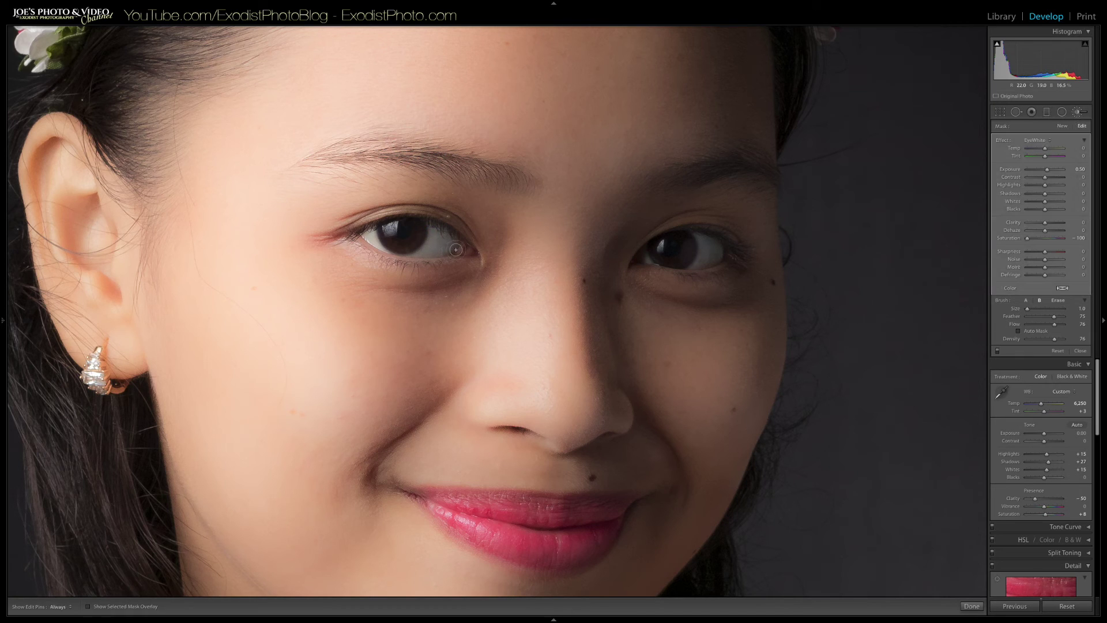
left_click_drag(442, 250, 440, 247)
key("h")
Paint the EyeWhite adjustment over the white of the eye on the shadowed side with the edit pins hidden
left_click_drag(705, 238, 698, 264)
key("h")
left_click(645, 258)
left_click_drag(717, 261, 701, 263)
key("h")
key("h")
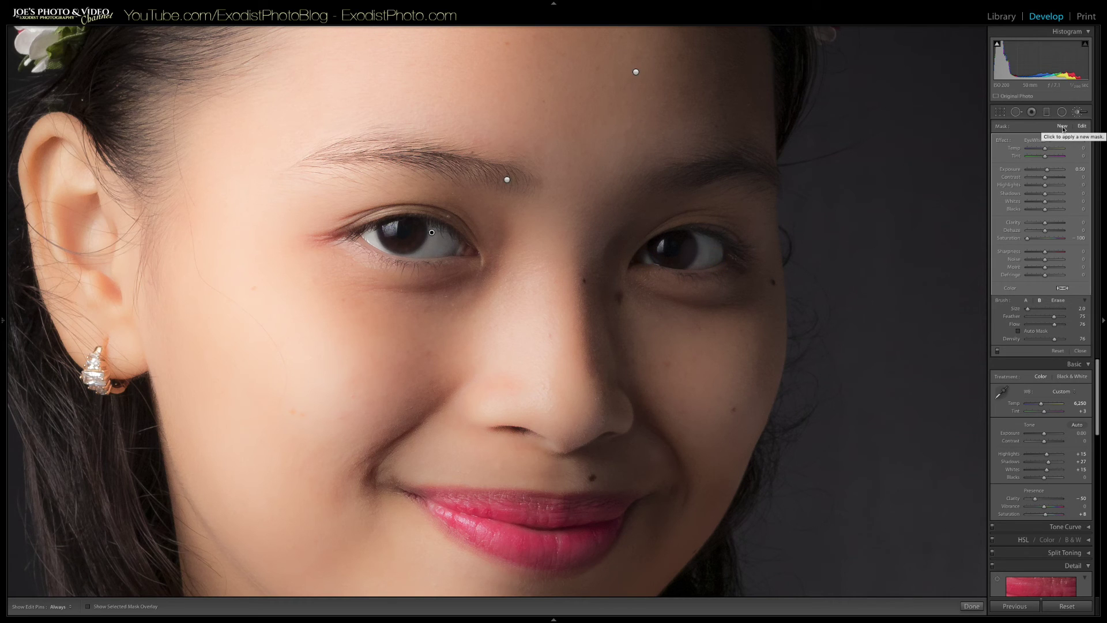
Place a small Radial Filter over the iris of the eye nearer the ear and apply the Iris Enhance - 1 Stop preset
left_click(1062, 126)
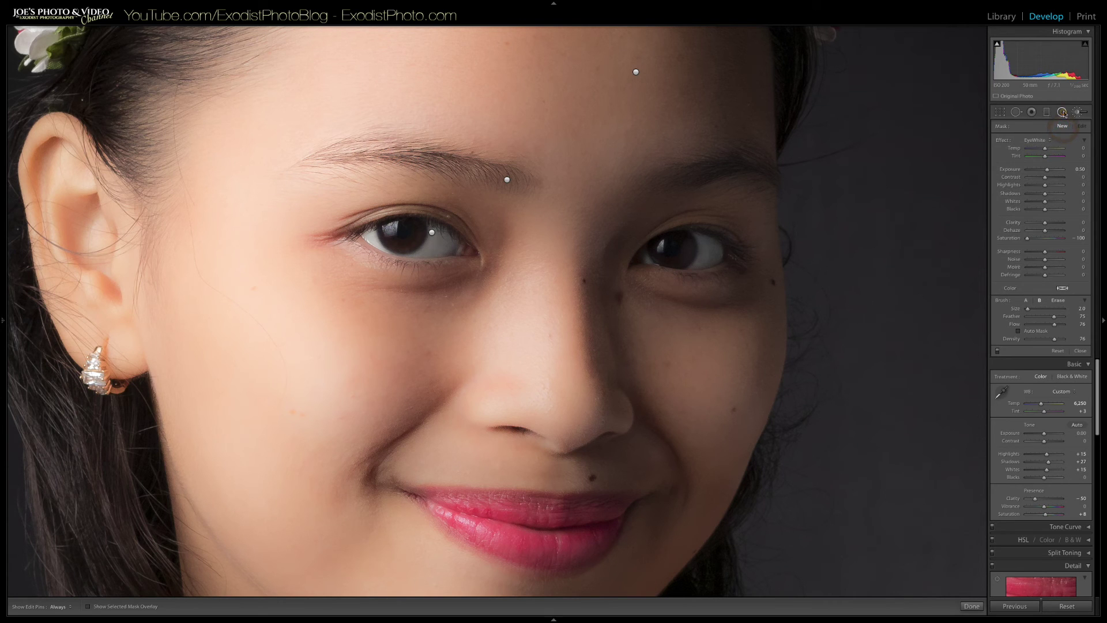
left_click(1063, 112)
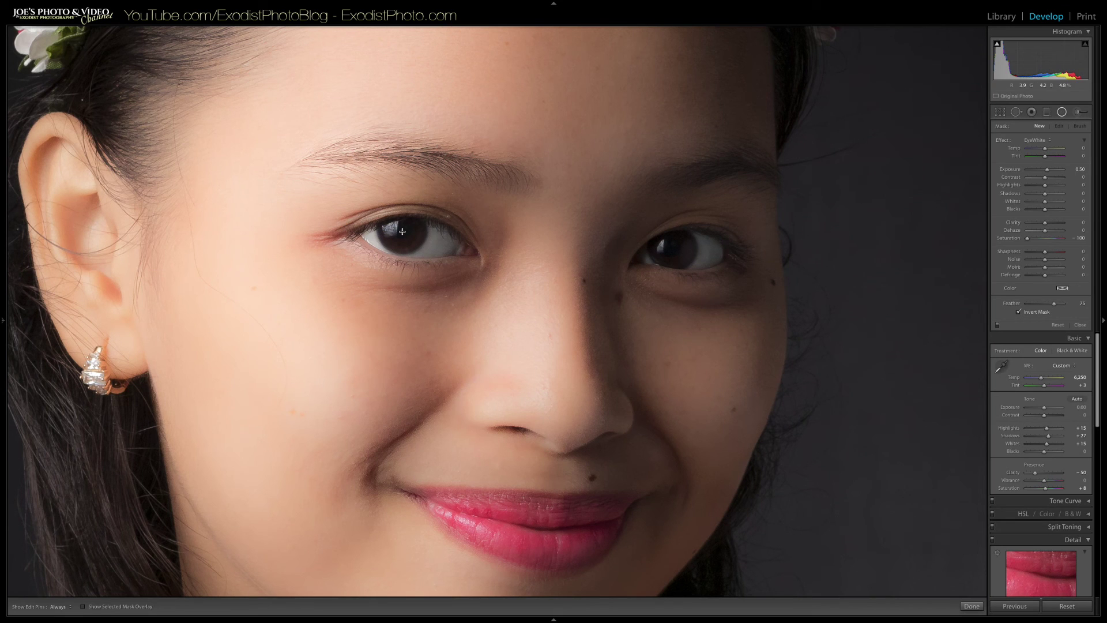
mouse_move(401, 231)
left_mouse_down()
mouse_move(427, 248)
mouse_move(403, 235)
left_mouse_up()
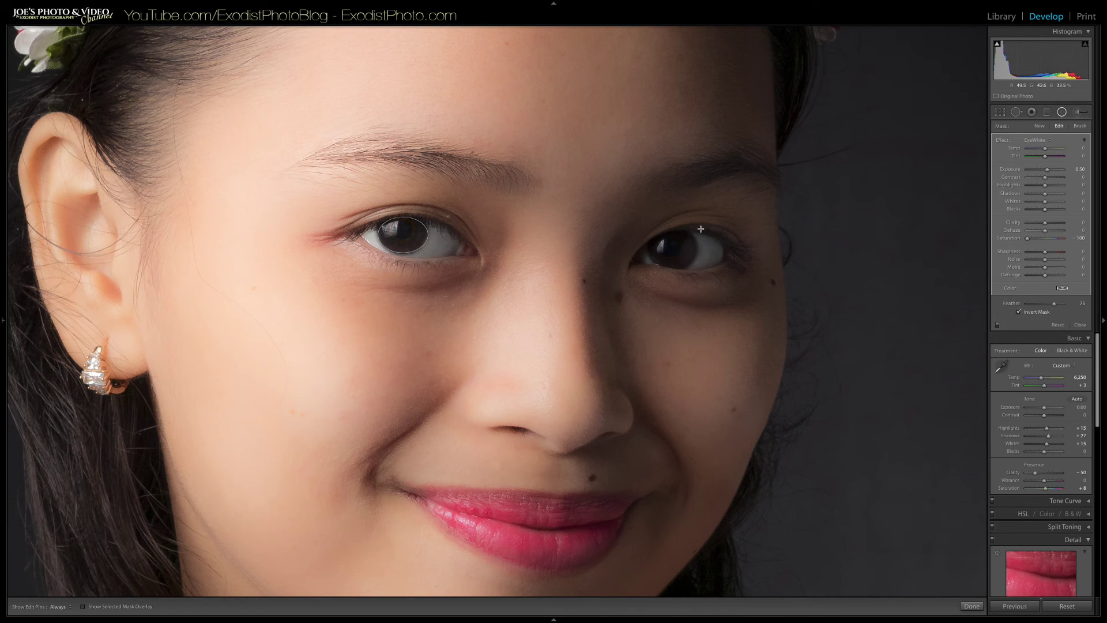
left_click(1050, 141)
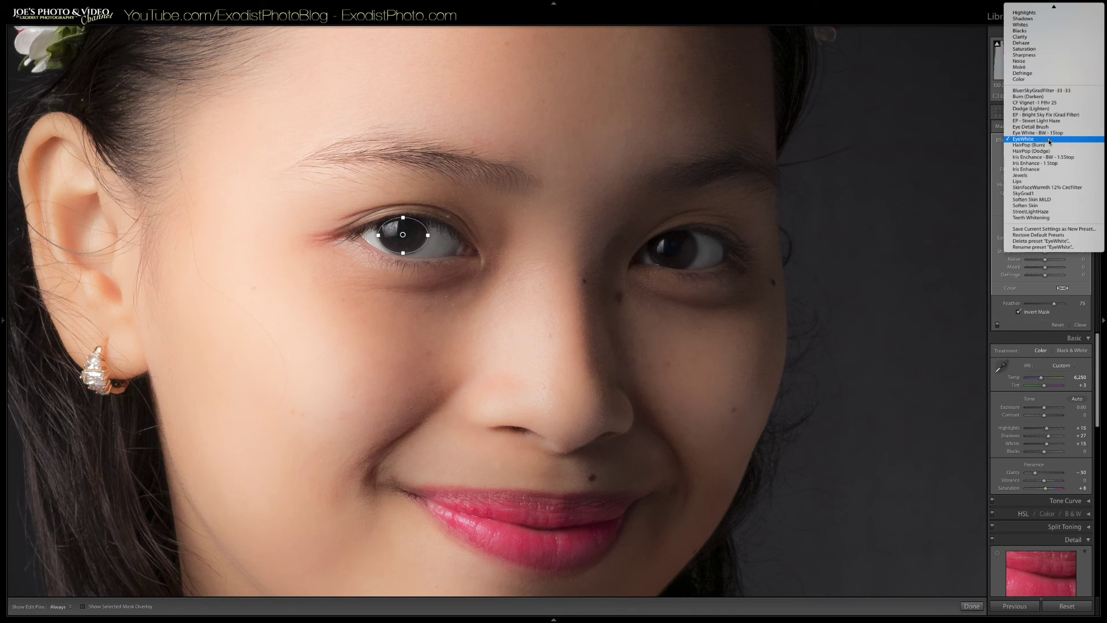
left_click(1045, 166)
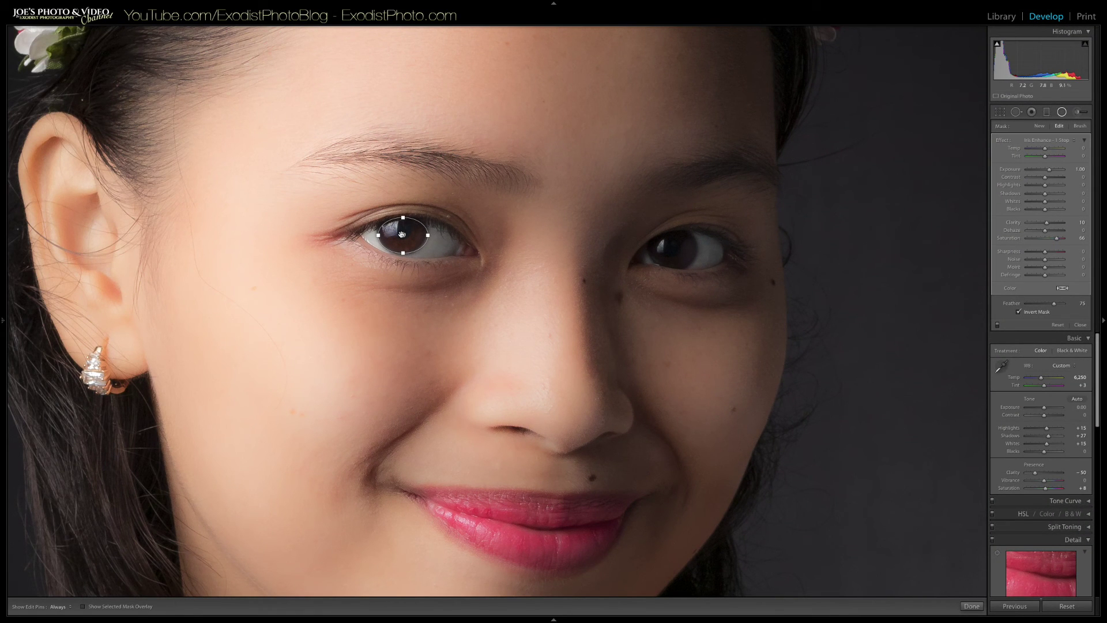
Duplicate the iris Radial Filter, move the copy onto the other iris, and finish the radial adjustments
right_click(402, 233)
left_click(404, 235)
left_click_drag(500, 243, 576, 237)
left_click_drag(666, 243, 675, 248)
left_click(972, 606)
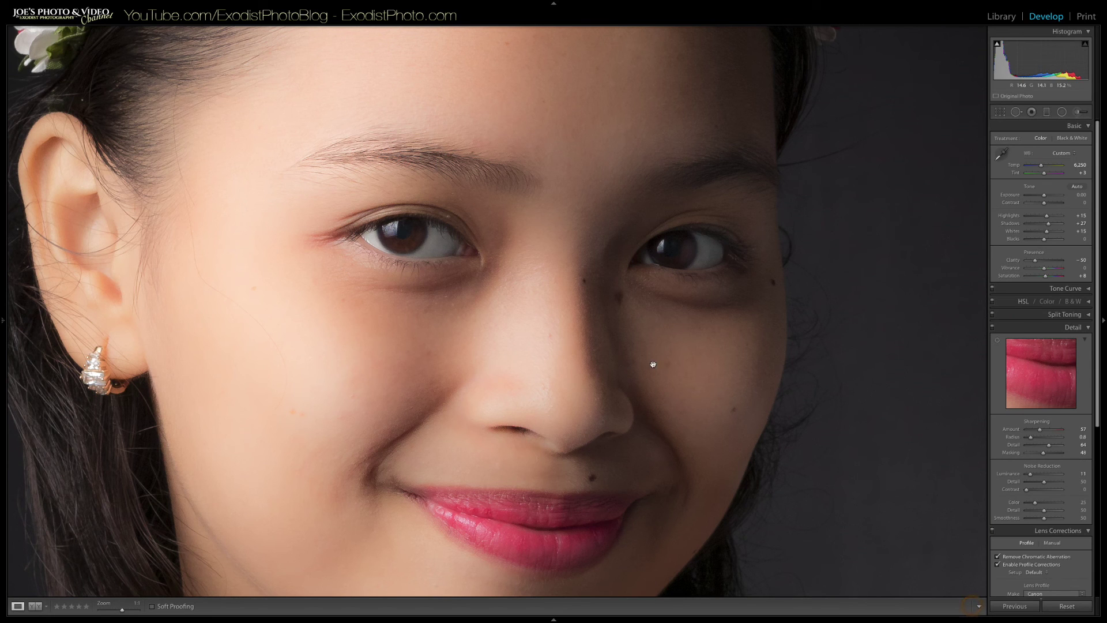
Set up a new Adjustment Brush with the Lips preset
scroll(540, 323, "down", 3)
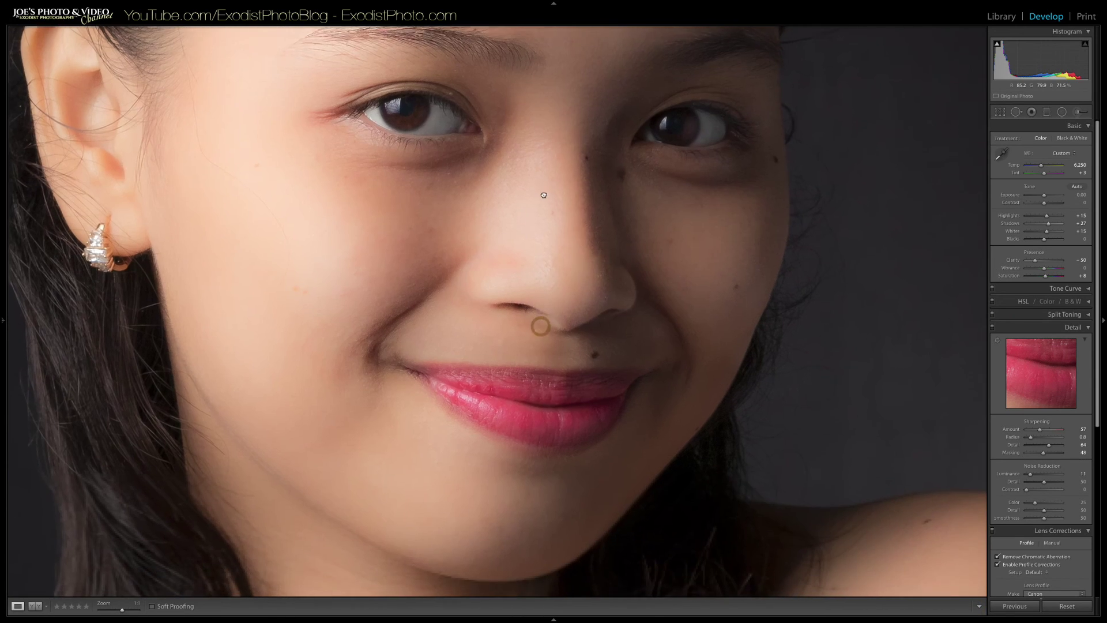
left_click(1078, 112)
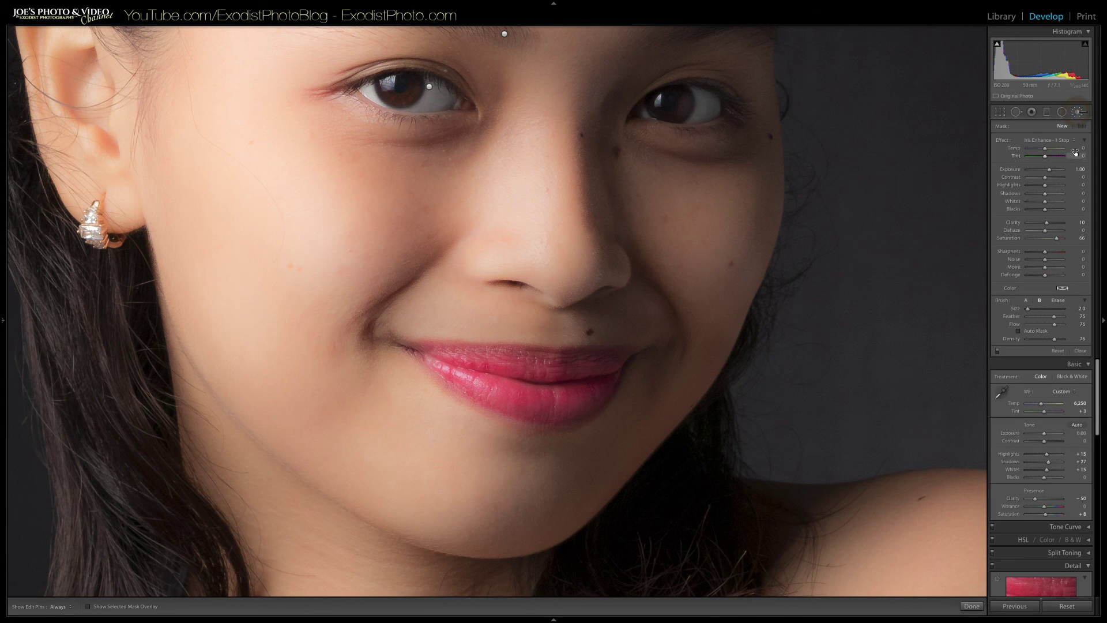
left_click(1071, 143)
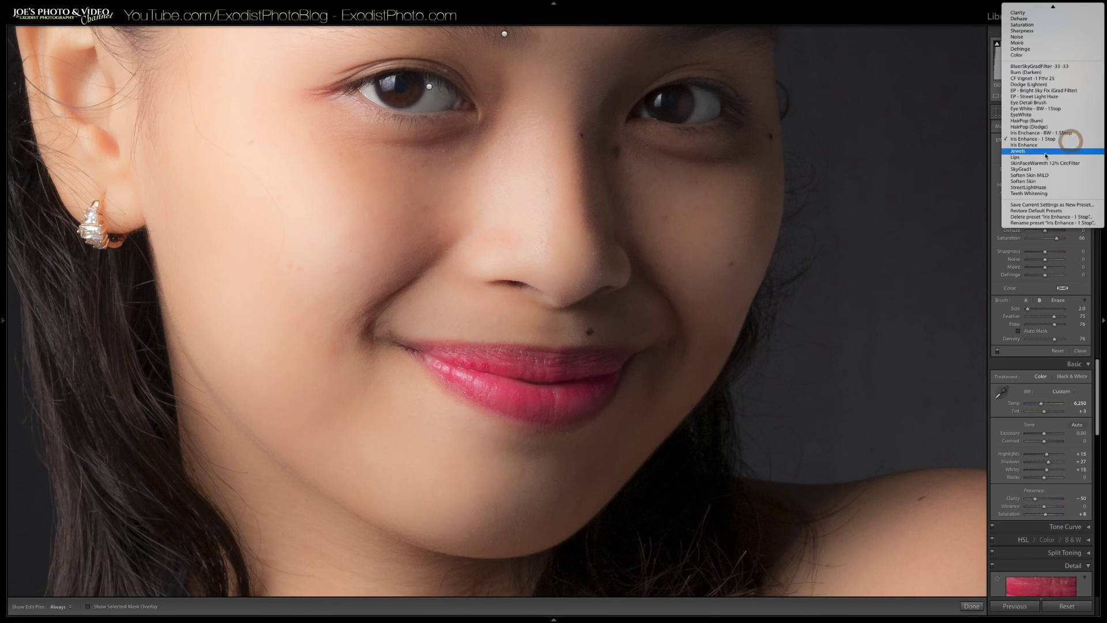
left_click(1067, 157)
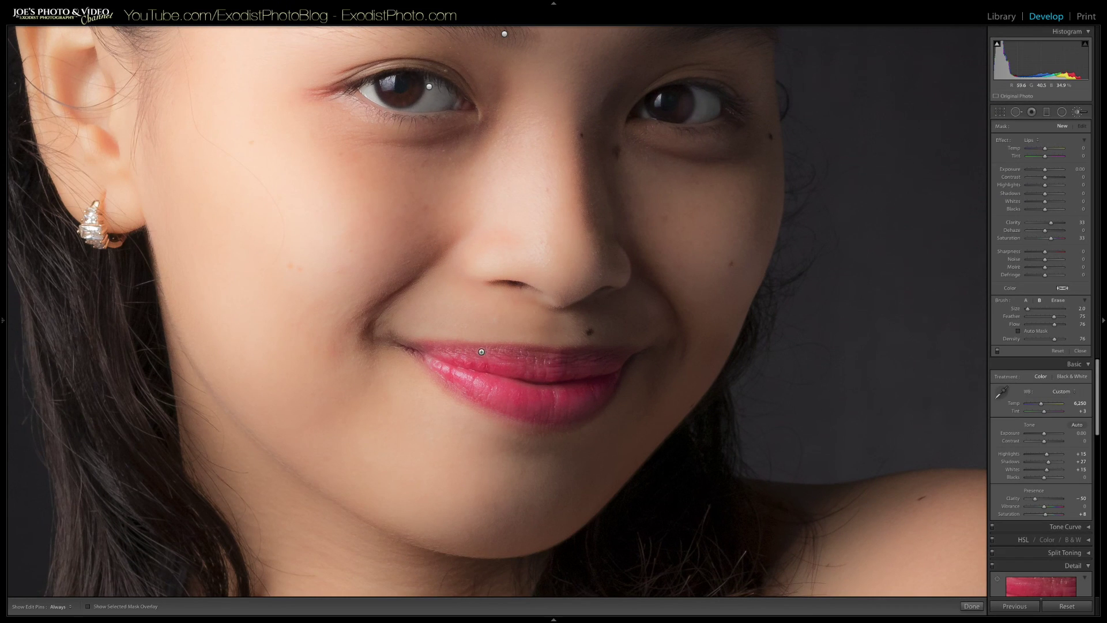
Paint the Lips adjustment over the lips with a size 7.0 brush and finish the brush adjustment
scroll(481, 352, "up", 3)
scroll(518, 364, "up", 1)
mouse_move(470, 357)
left_mouse_down()
mouse_move(612, 365)
mouse_move(579, 398)
mouse_move(431, 353)
left_mouse_up()
key("h")
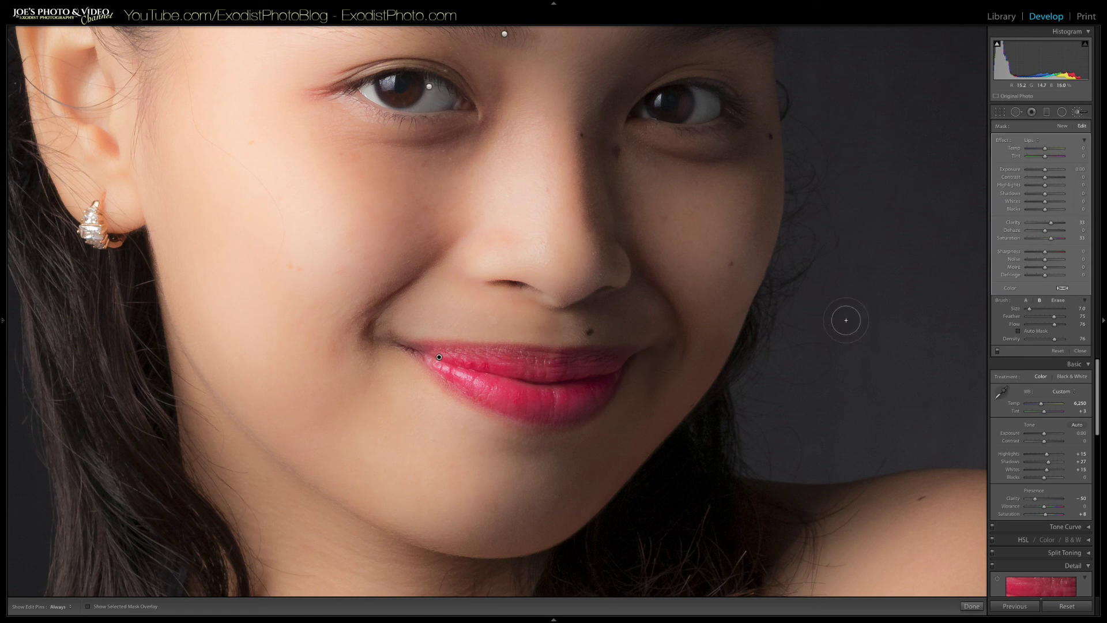
left_click(972, 607)
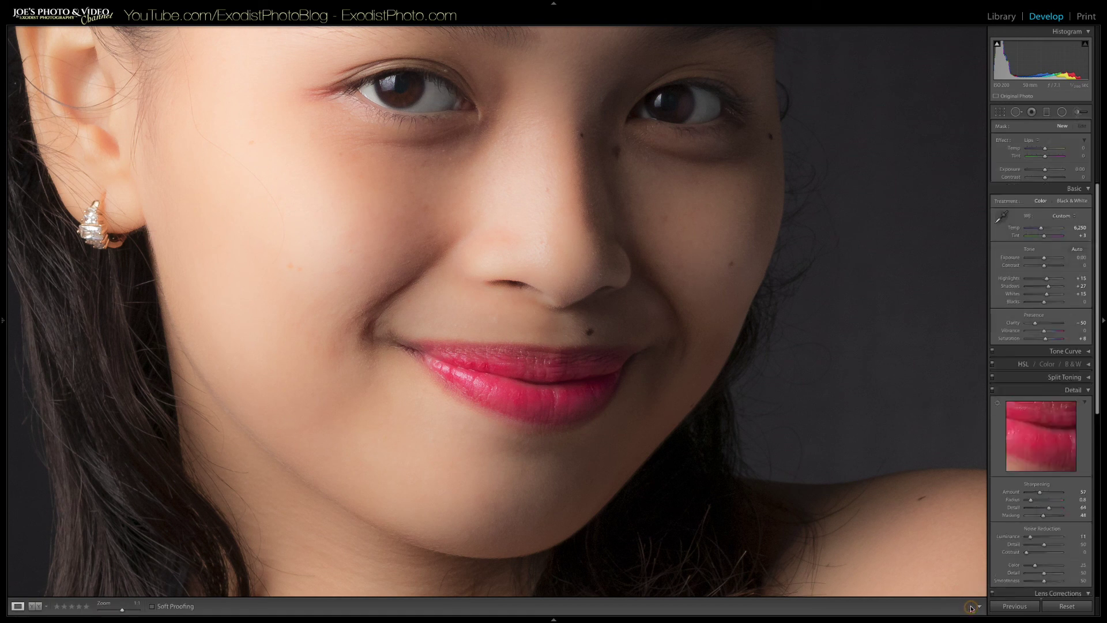
Set up a new Adjustment Brush with the Jewels preset for the whole portrait view
left_click(413, 254)
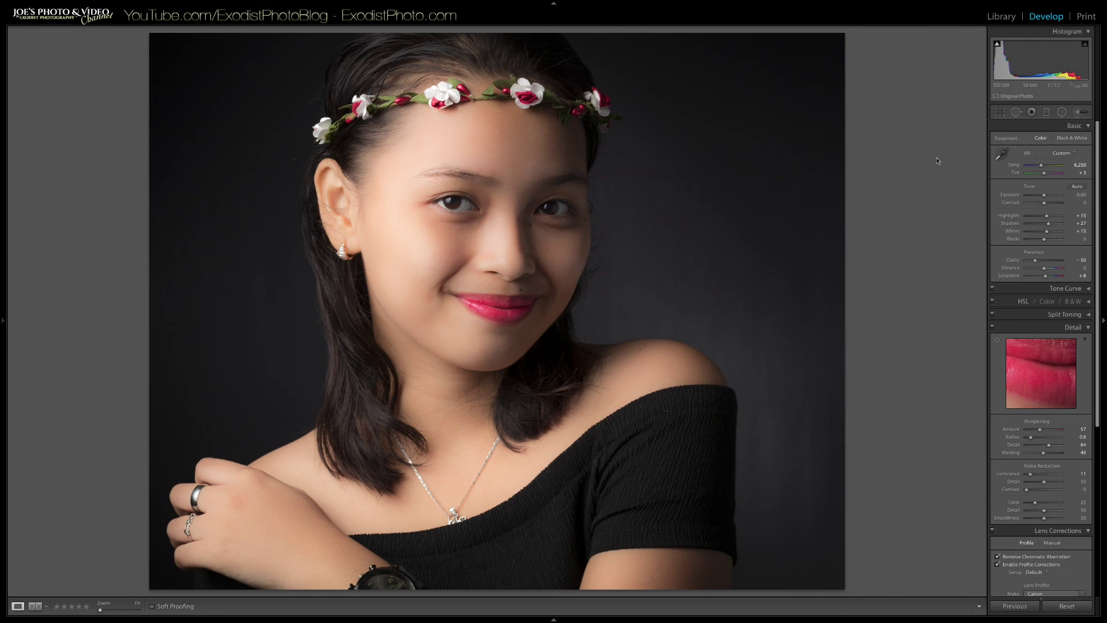
left_click(1079, 113)
left_click(1032, 140)
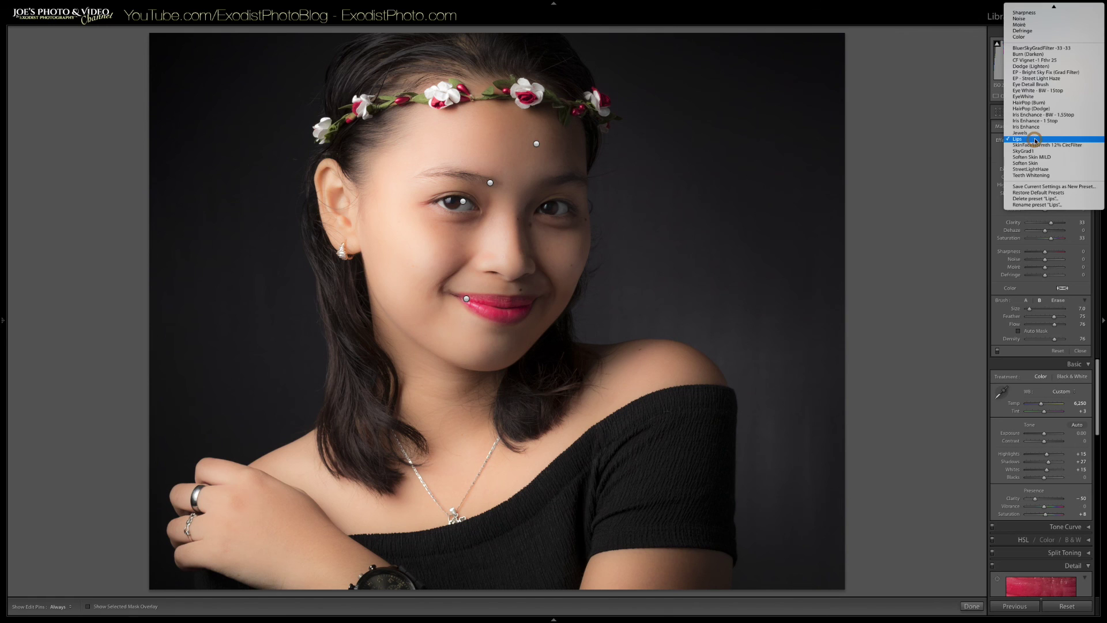
left_click(1031, 134)
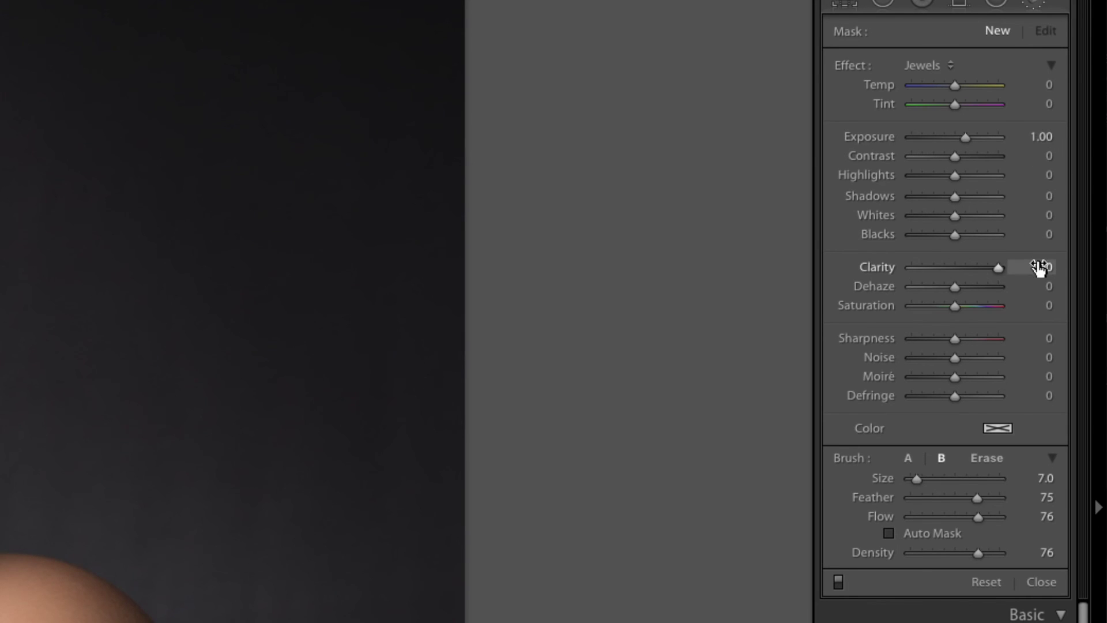
Paint the Jewels adjustment over the earring with the brush size reduced to 1.0, and finish the brush adjustment
key("[")
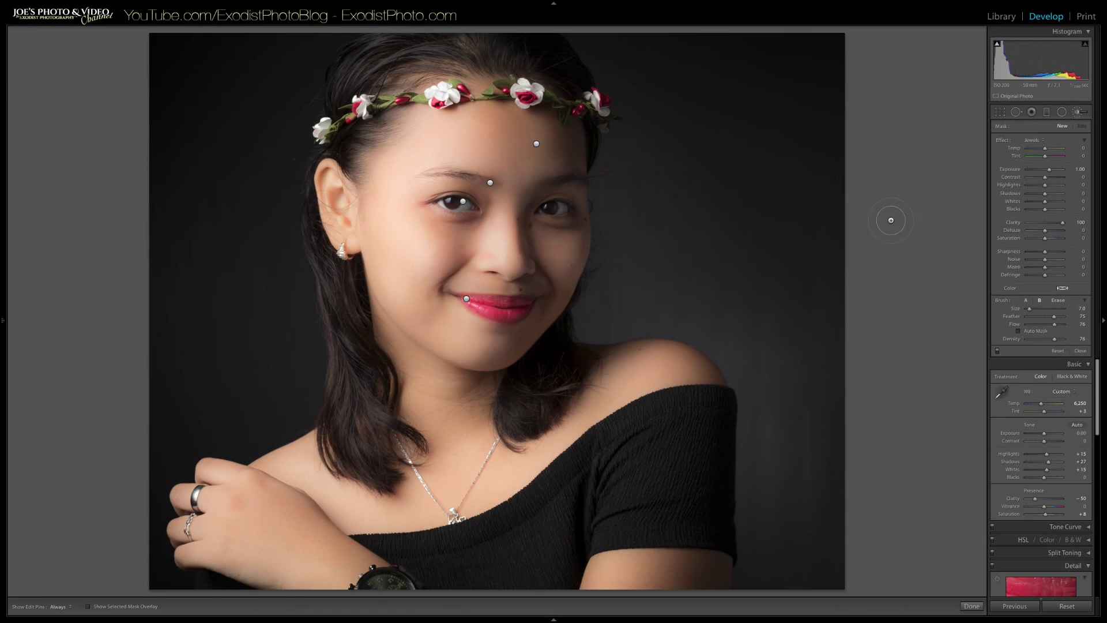
key("[")
left_click_drag(342, 249, 342, 248)
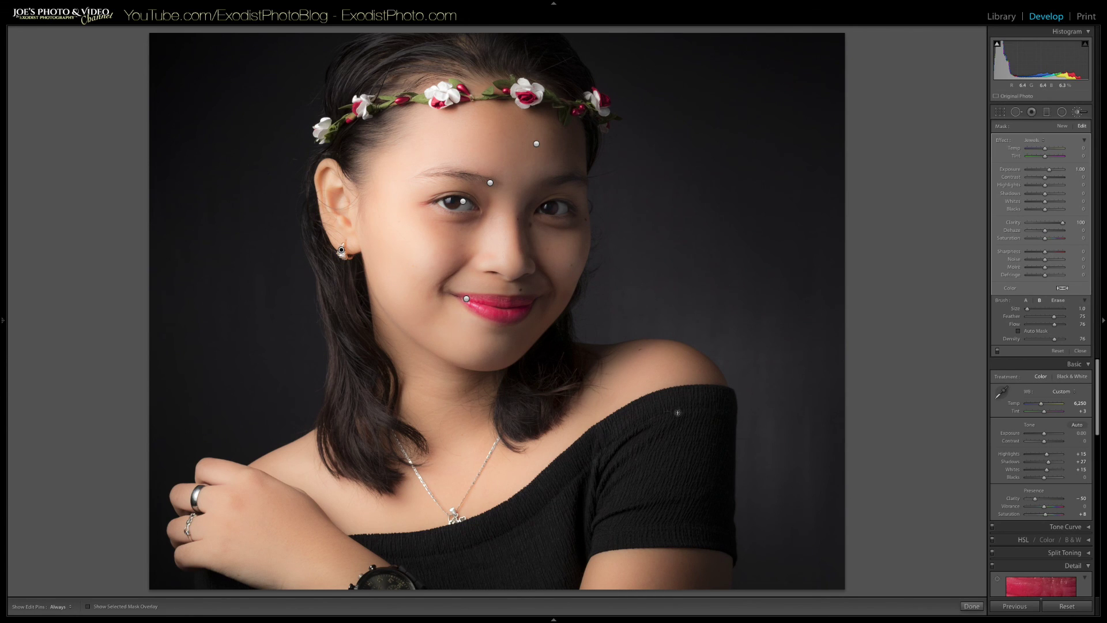
left_click(971, 606)
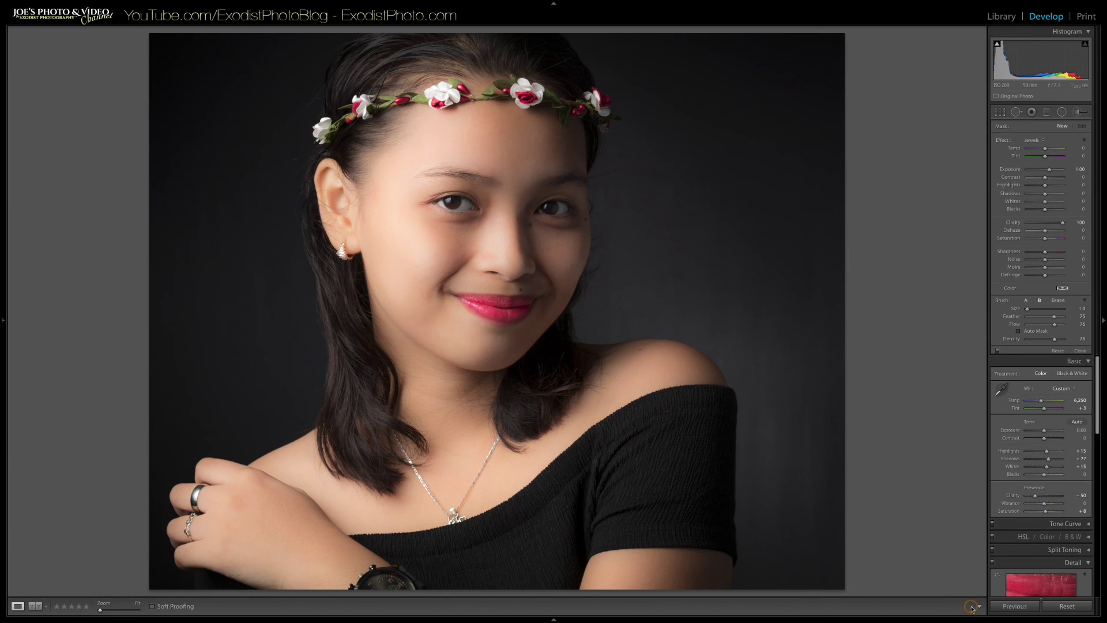